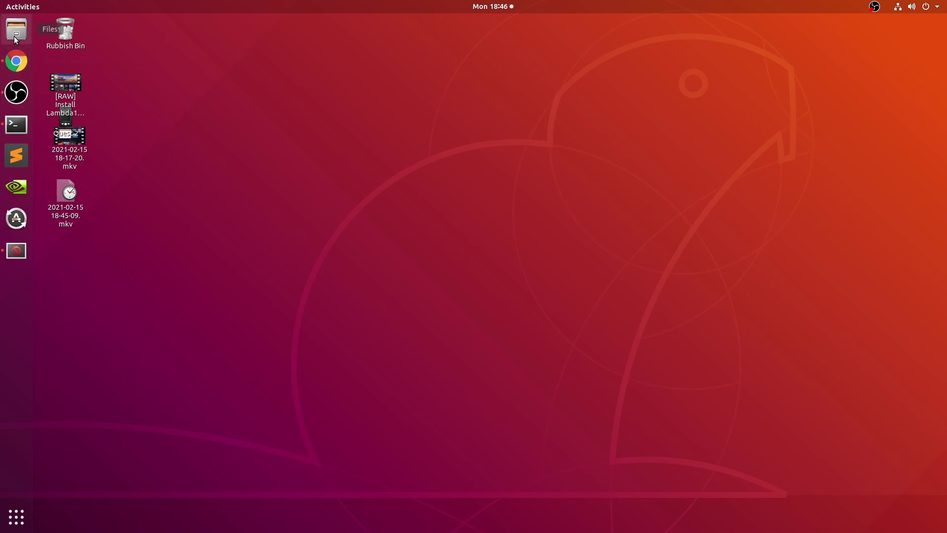
Bring up SideQuest to check the Quest 2 headset's connection and settings page, and hide the window again
{"action": "left_click", "coordinate": [16, 250]}
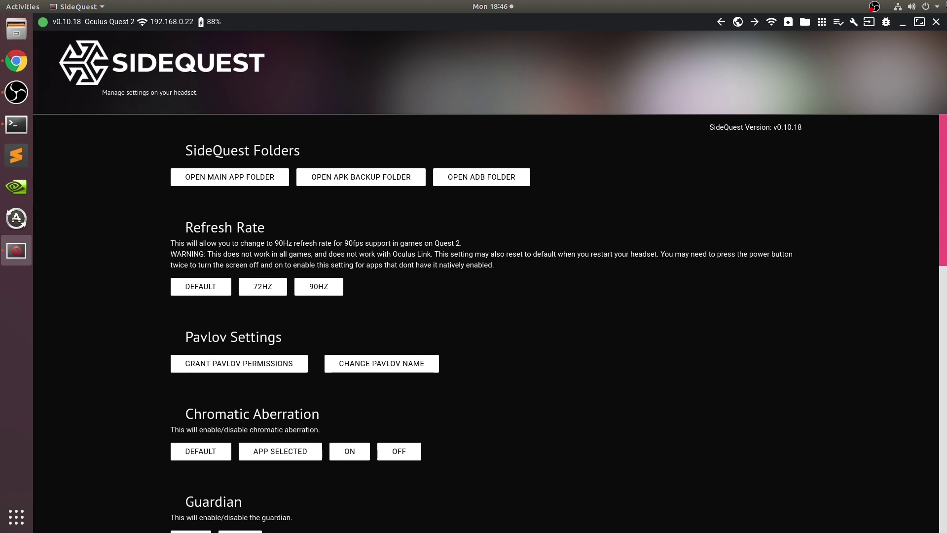
{"action": "left_click", "coordinate": [902, 22]}
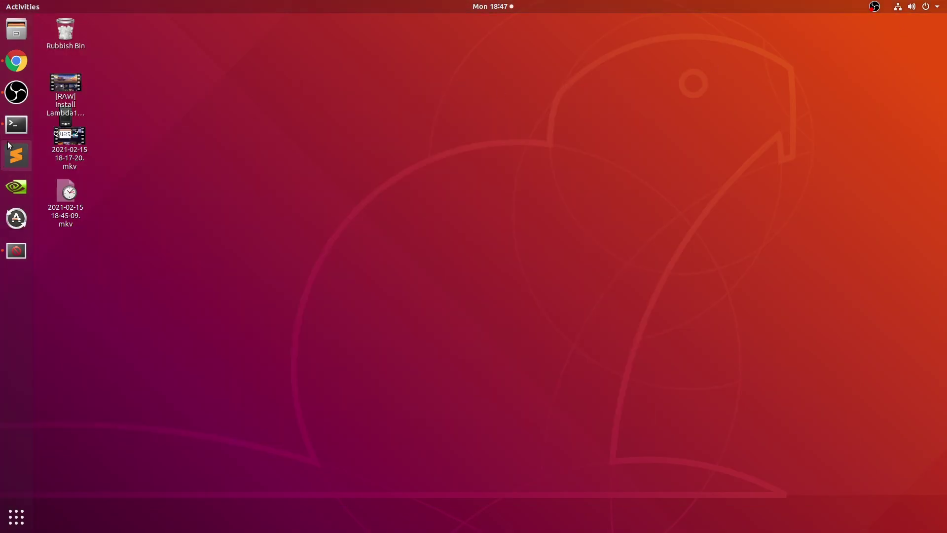
Switch to Chrome and review the Lambda1VR install guide, focusing on the section about improving graphics with HD textures and models
{"action": "left_click", "coordinate": [16, 61]}
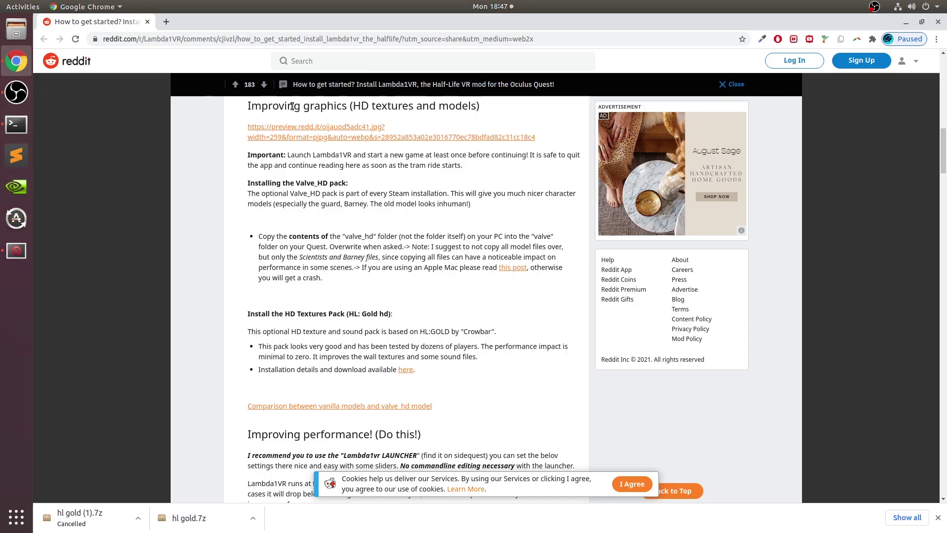
{"action": "scroll", "coordinate": [232, 218], "scroll_direction": "up", "scroll_amount": 1}
{"action": "scroll", "coordinate": [228, 267], "scroll_direction": "down", "scroll_amount": 1}
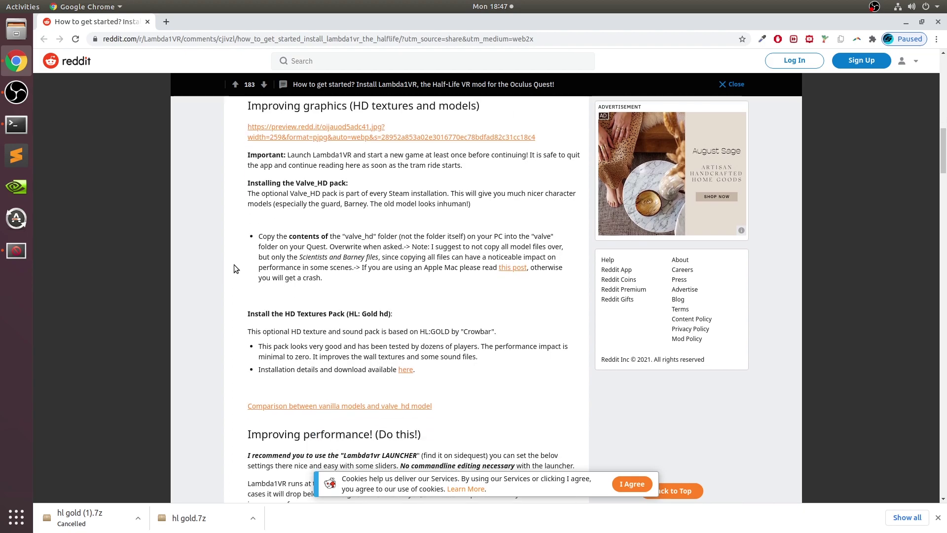
{"action": "scroll", "coordinate": [239, 241], "scroll_direction": "up", "scroll_amount": 20}
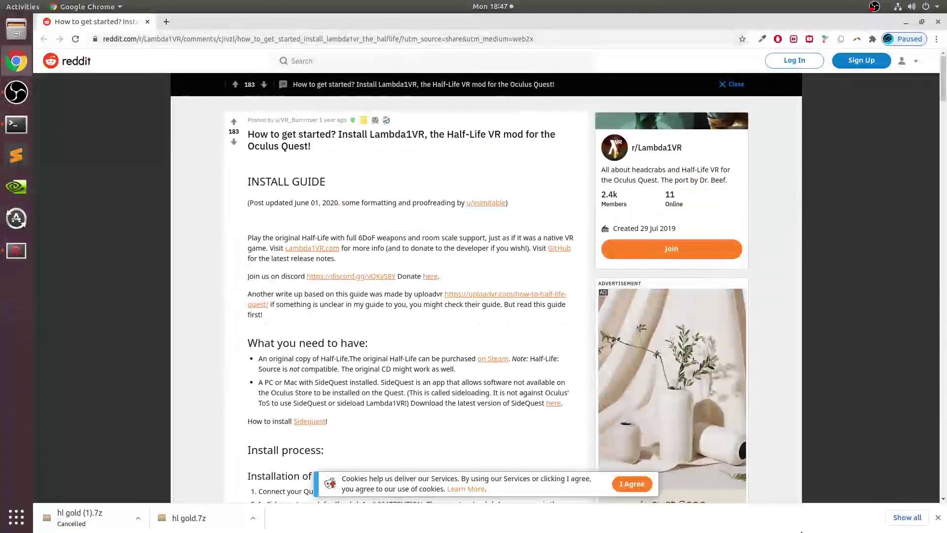
{"action": "scroll", "coordinate": [242, 211], "scroll_direction": "down", "scroll_amount": 12}
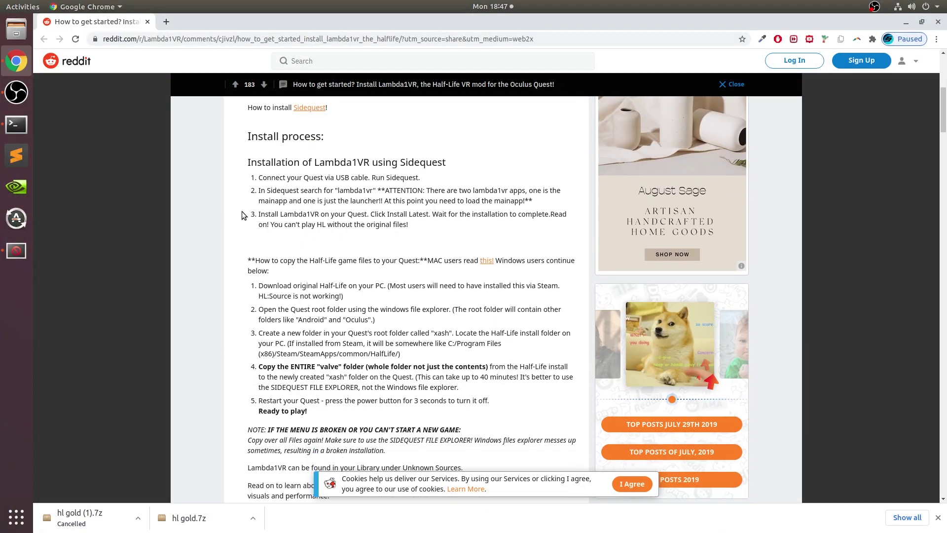
{"action": "scroll", "coordinate": [242, 215], "scroll_direction": "down", "scroll_amount": 15}
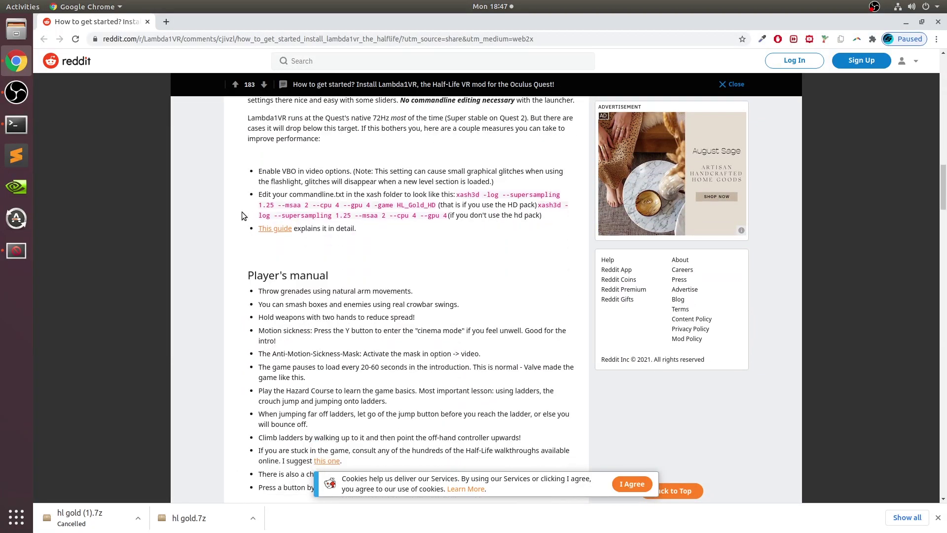
{"action": "scroll", "coordinate": [242, 215], "scroll_direction": "down", "scroll_amount": 20}
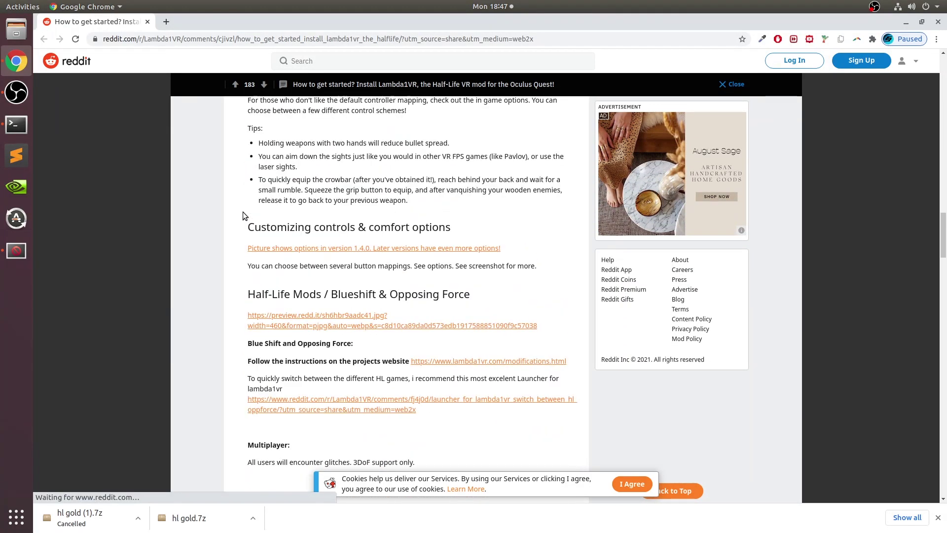
{"action": "scroll", "coordinate": [243, 212], "scroll_direction": "up", "scroll_amount": 20}
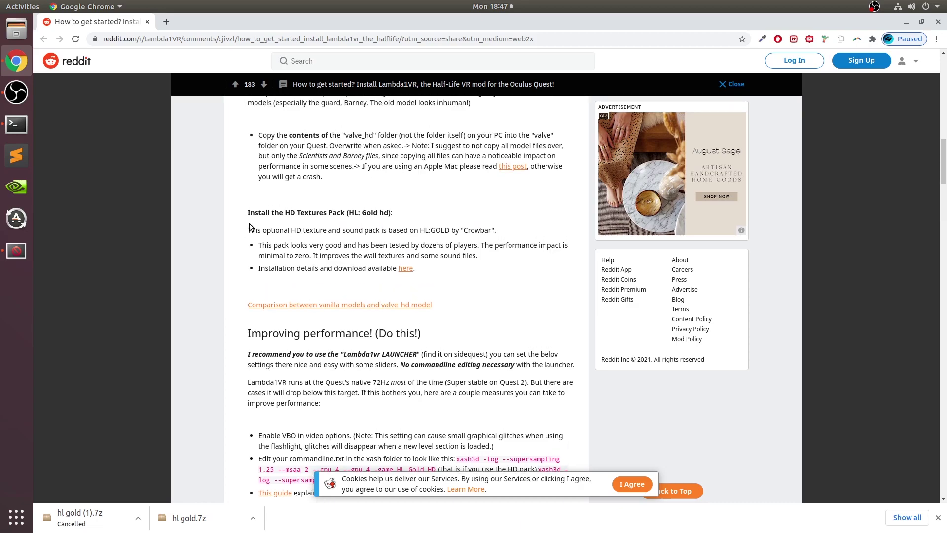
{"action": "scroll", "coordinate": [249, 226], "scroll_direction": "up", "scroll_amount": 5}
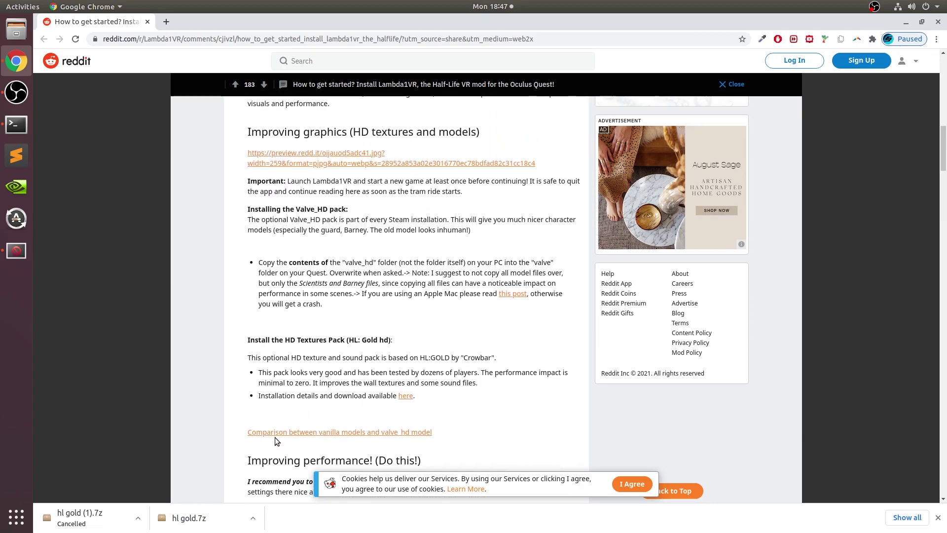
Open the HD Textures Pack download post from the guide and go to its HL: Gold HD folder on Google Drive
{"action": "left_click", "coordinate": [399, 397]}
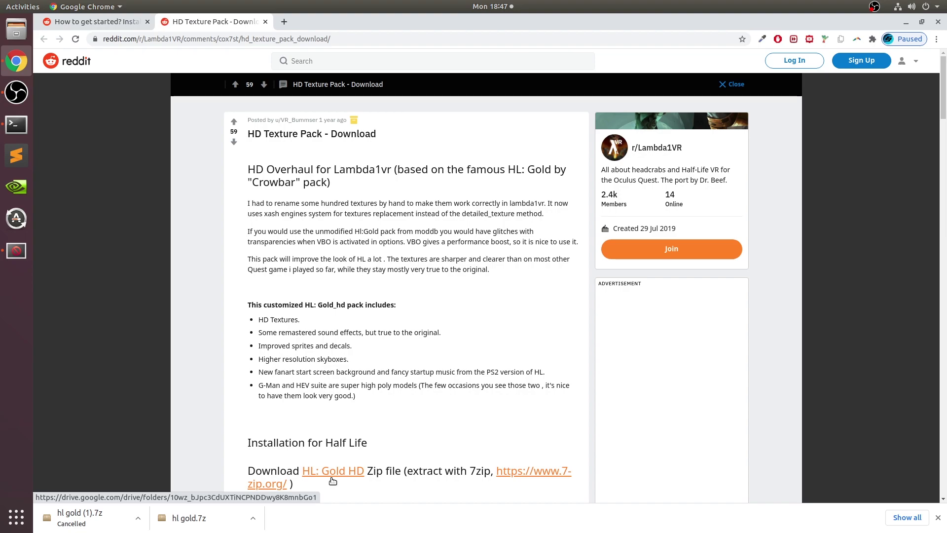
{"action": "left_click", "coordinate": [332, 477]}
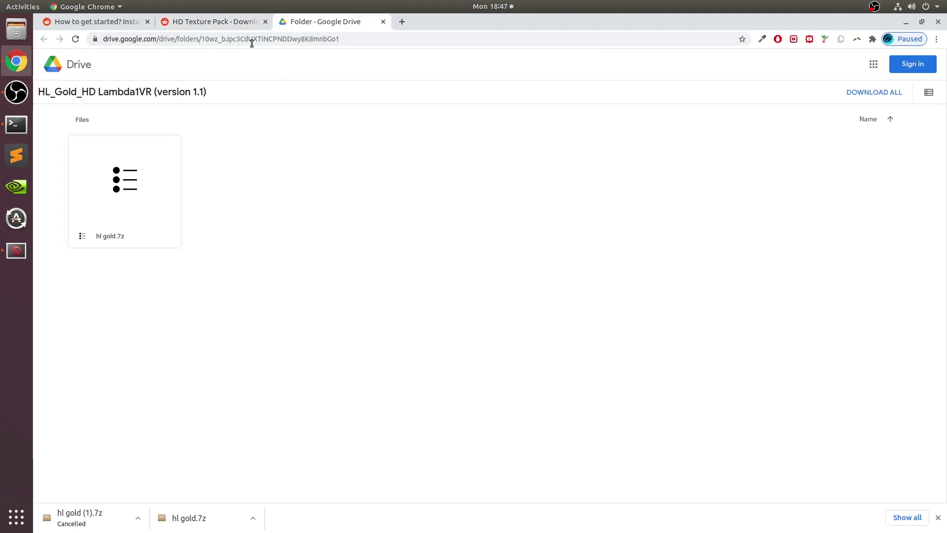
{"action": "left_click", "coordinate": [221, 23]}
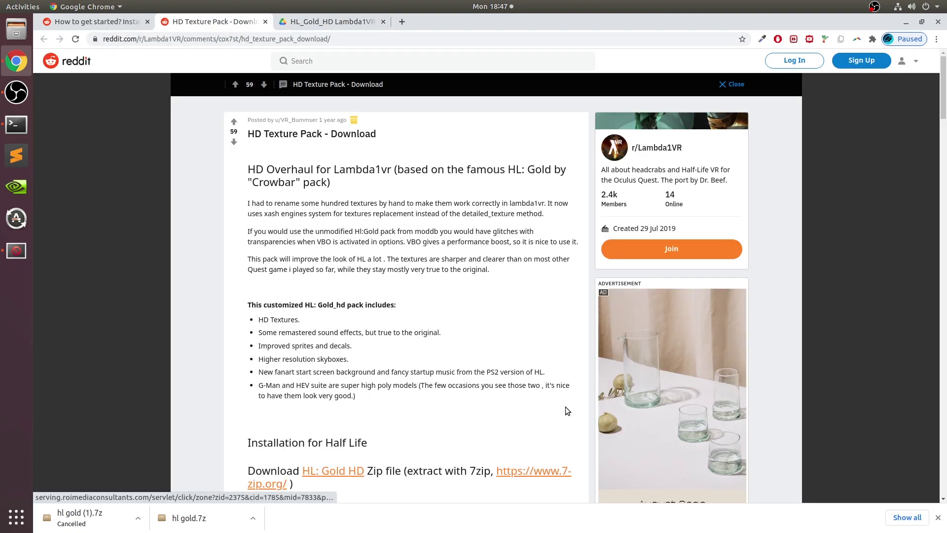
{"action": "left_click", "coordinate": [300, 24]}
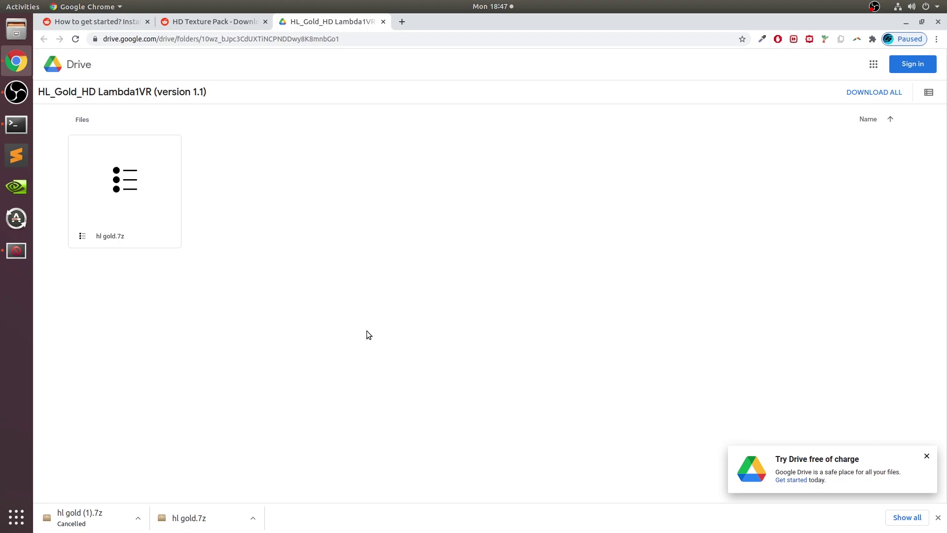
Download hl gold.7z from the Drive folder, accepting the download without a virus scan
{"action": "double_click", "coordinate": [168, 169]}
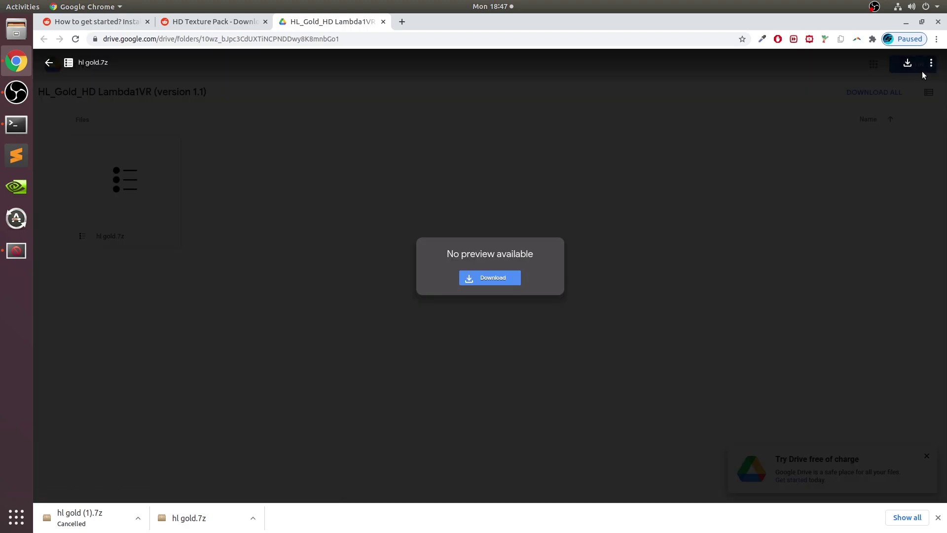
{"action": "left_click", "coordinate": [909, 61]}
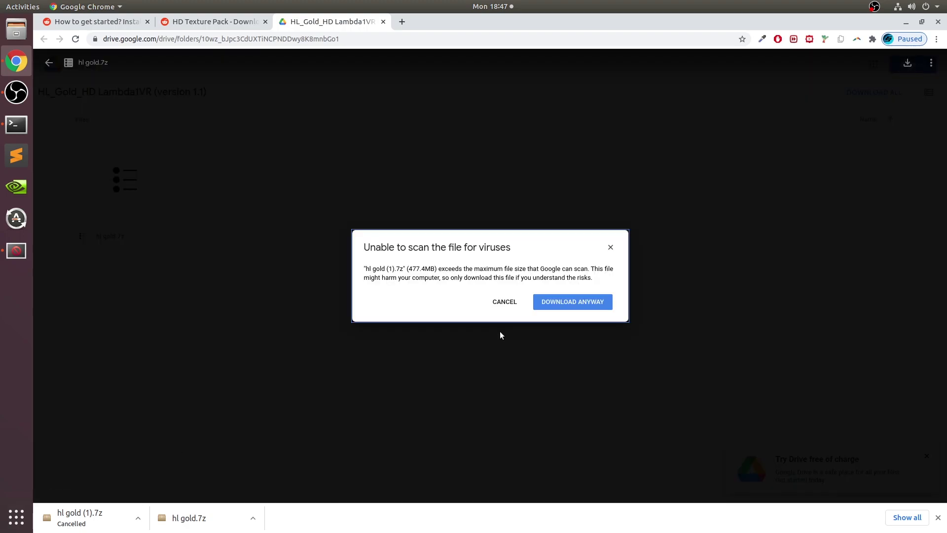
{"action": "left_click", "coordinate": [573, 302]}
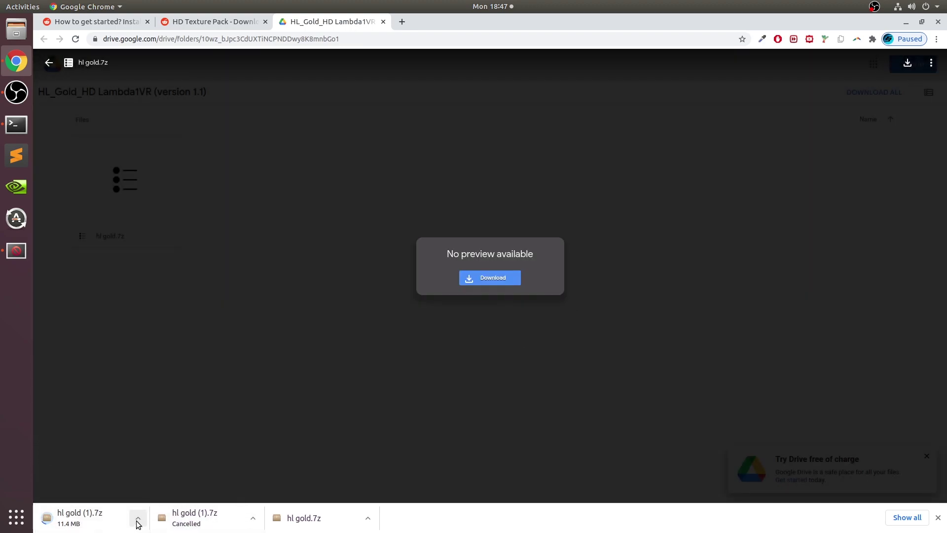
Cancel the running download of the hl gold archive
{"action": "left_click", "coordinate": [138, 522]}
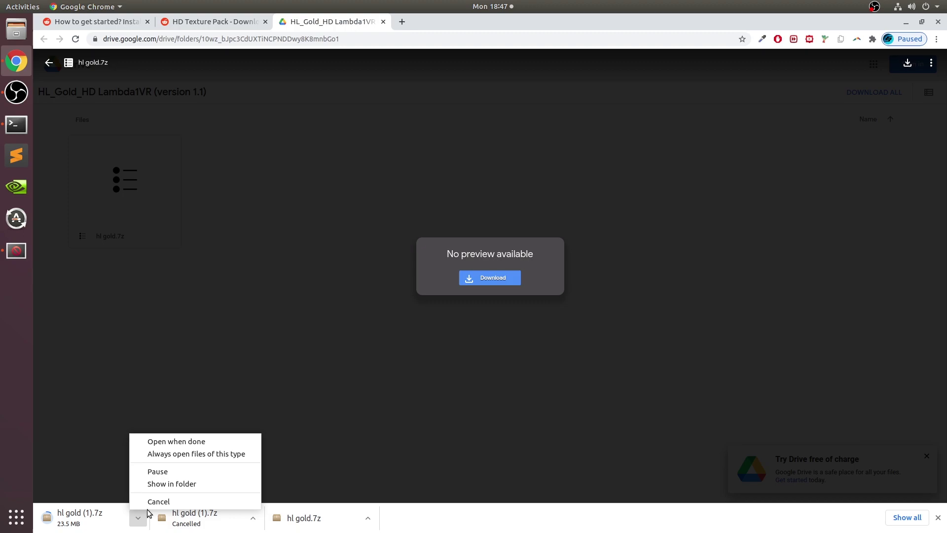
{"action": "left_click", "coordinate": [155, 509]}
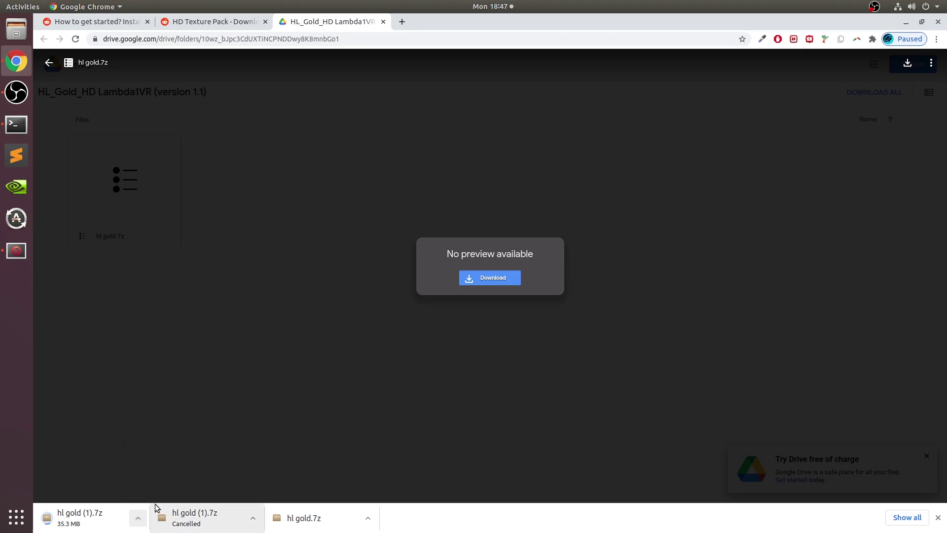
{"action": "left_click", "coordinate": [144, 510]}
{"action": "left_click", "coordinate": [155, 501]}
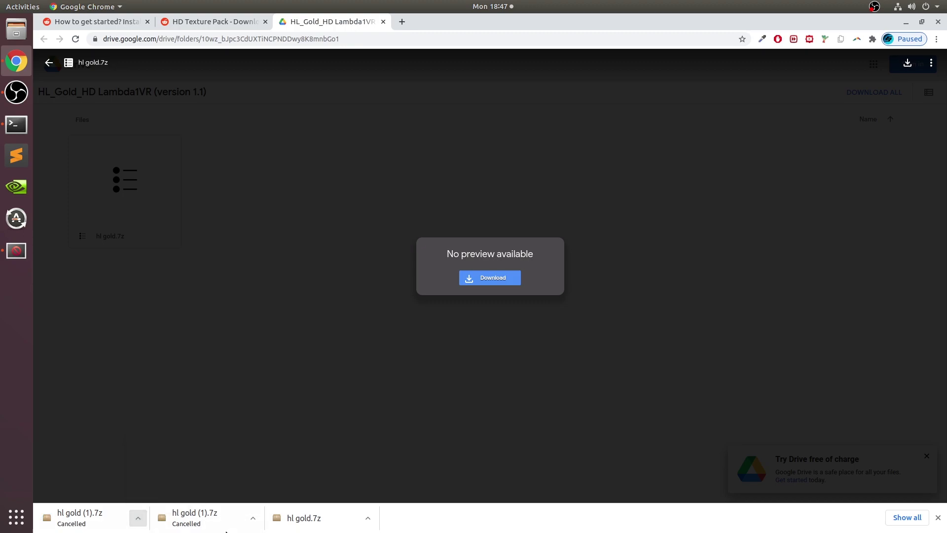
Switch to the Files app and open the Downloads folder
{"action": "left_click", "coordinate": [905, 23]}
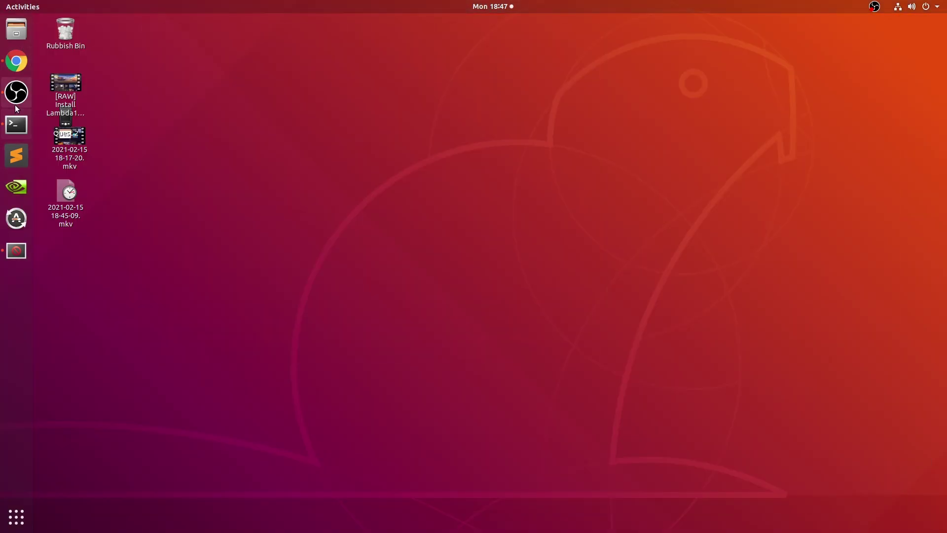
{"action": "left_click", "coordinate": [7, 48]}
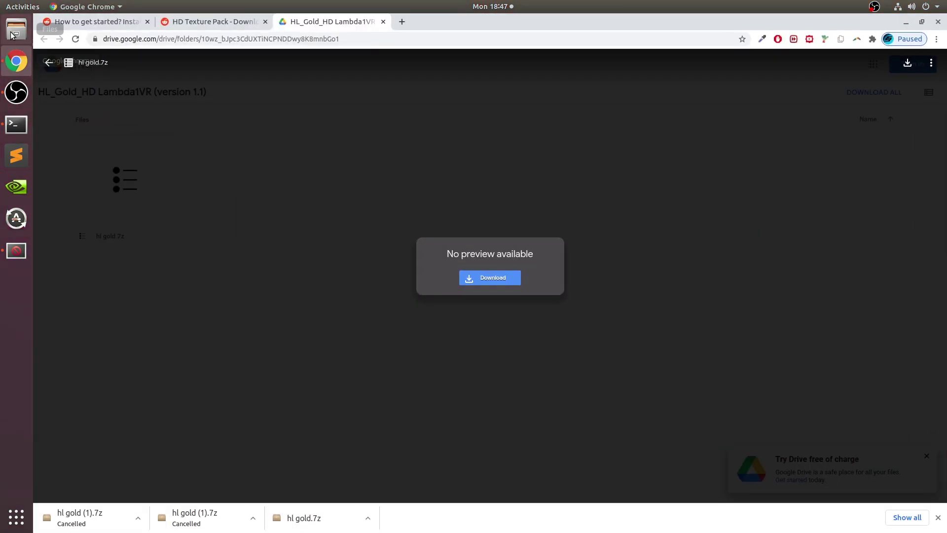
{"action": "left_click", "coordinate": [17, 29]}
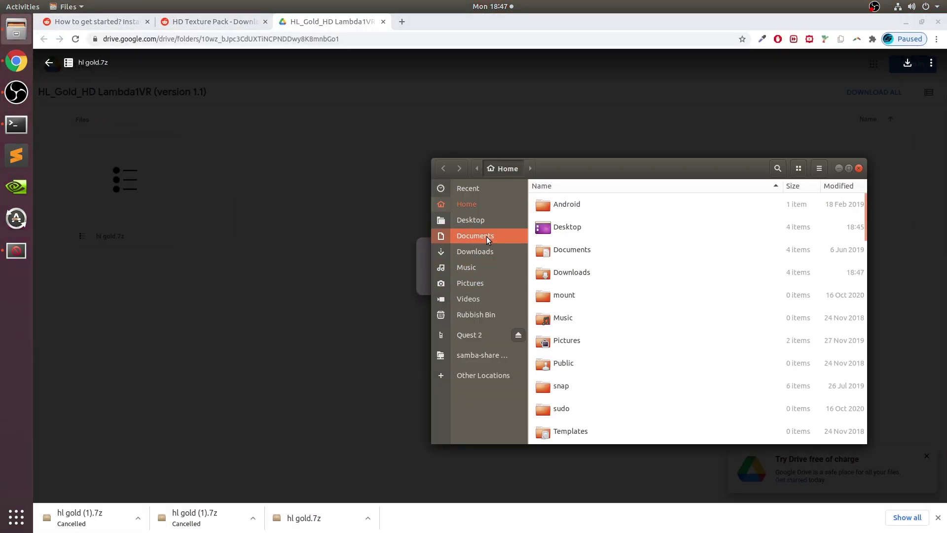
{"action": "left_click", "coordinate": [481, 335]}
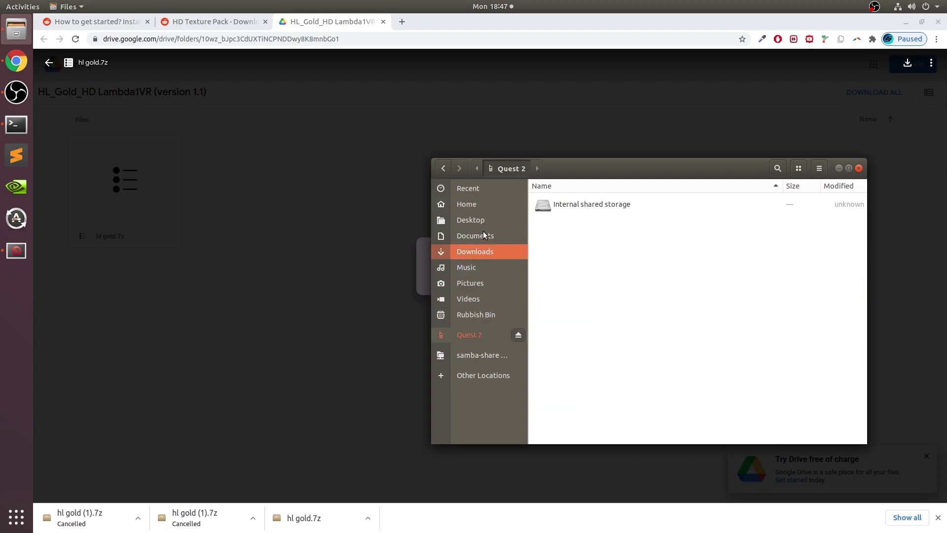
{"action": "left_click", "coordinate": [480, 206]}
{"action": "left_click", "coordinate": [479, 250]}
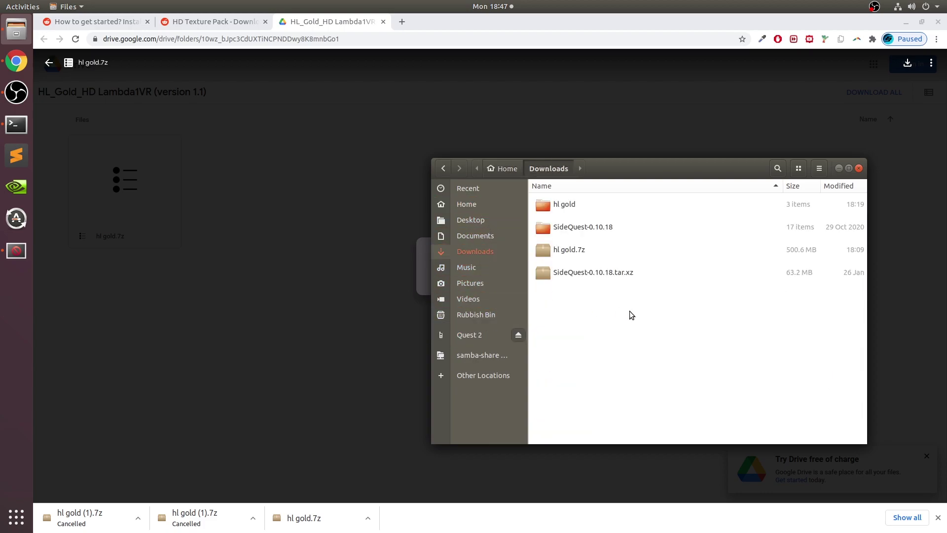
Open the extracted hl gold folder and select the HL_Gold_HD folder inside it
{"action": "right_click", "coordinate": [587, 247]}
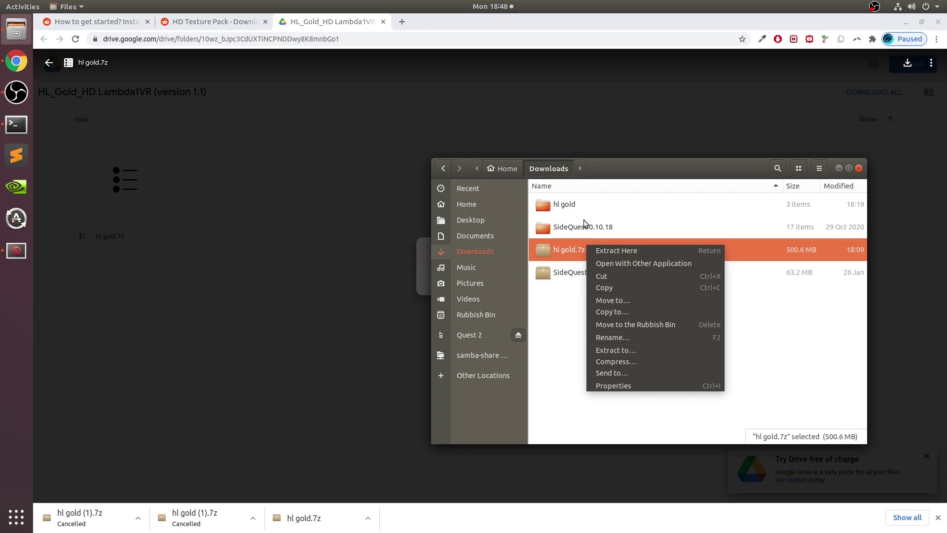
{"action": "left_click", "coordinate": [578, 200]}
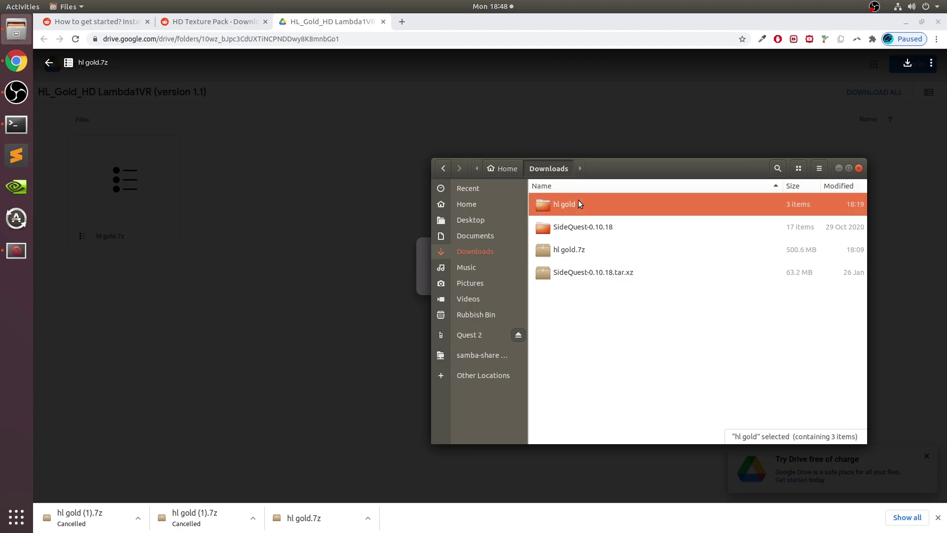
{"action": "double_click", "coordinate": [578, 200]}
{"action": "left_click", "coordinate": [576, 209]}
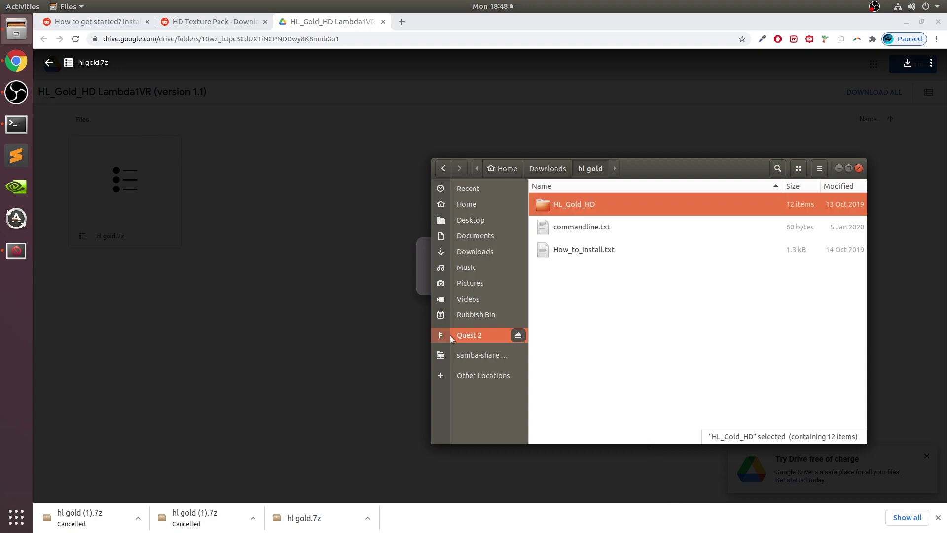
Open the xash folder in the Quest 2's internal shared storage
{"action": "left_click", "coordinate": [470, 335]}
{"action": "double_click", "coordinate": [563, 207]}
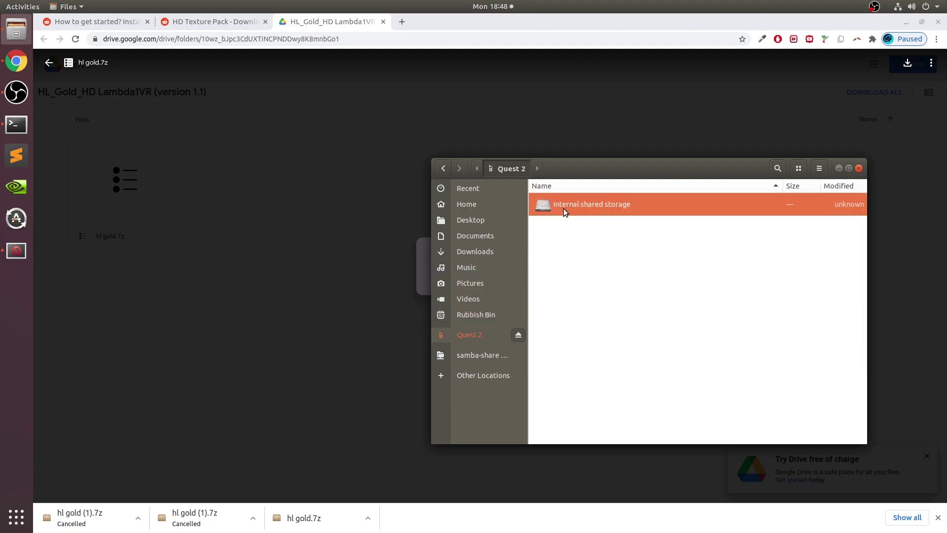
{"action": "double_click", "coordinate": [567, 430]}
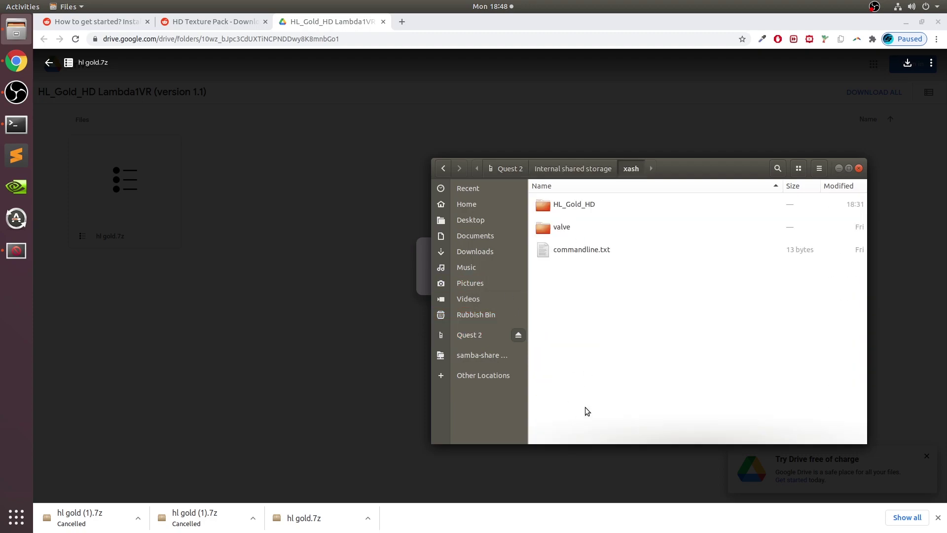
{"action": "right_click", "coordinate": [599, 370]}
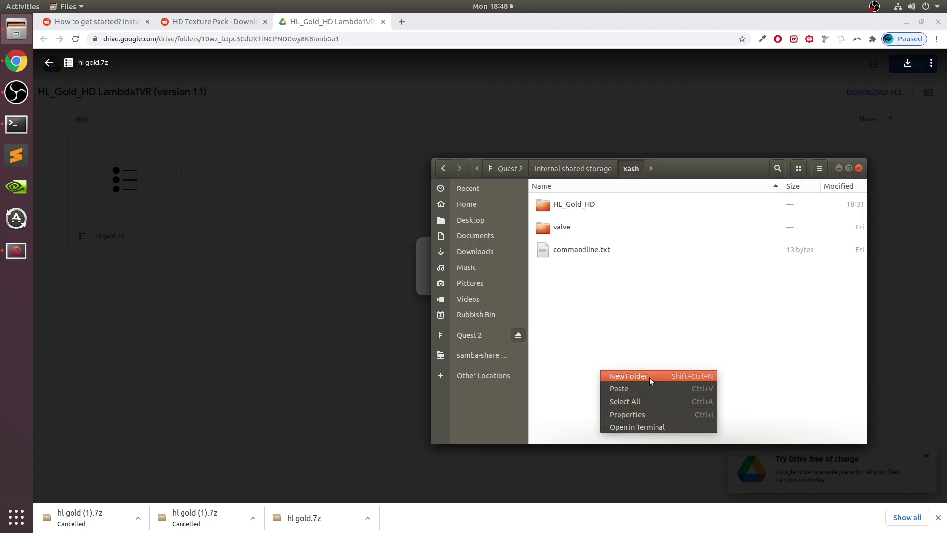
{"action": "left_click", "coordinate": [609, 318]}
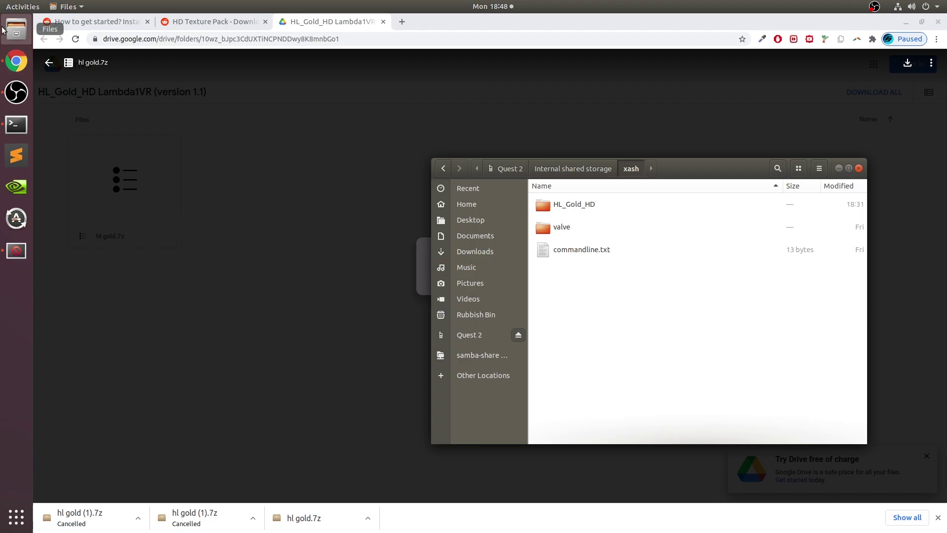
Open the models folder inside the Steam Half-Life installation's valve_hd folder
{"action": "left_click_drag", "start_coordinate": [10, 23], "coordinate": [462, 262]}
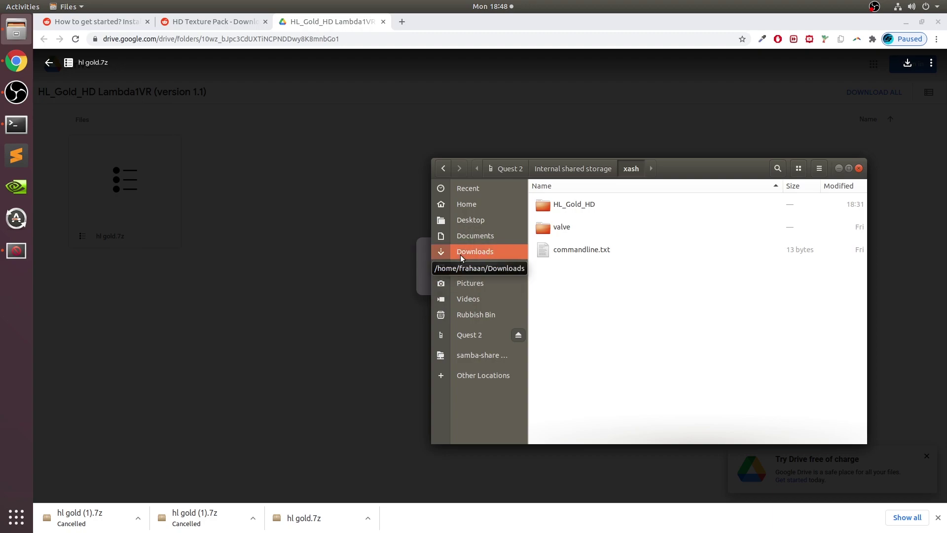
{"action": "mouse_move", "coordinate": [460, 255]}
{"action": "left_mouse_down"}
{"action": "mouse_move", "coordinate": [460, 221]}
{"action": "mouse_move", "coordinate": [476, 247]}
{"action": "left_mouse_up"}
{"action": "left_click_drag", "start_coordinate": [506, 347], "coordinate": [561, 205]}
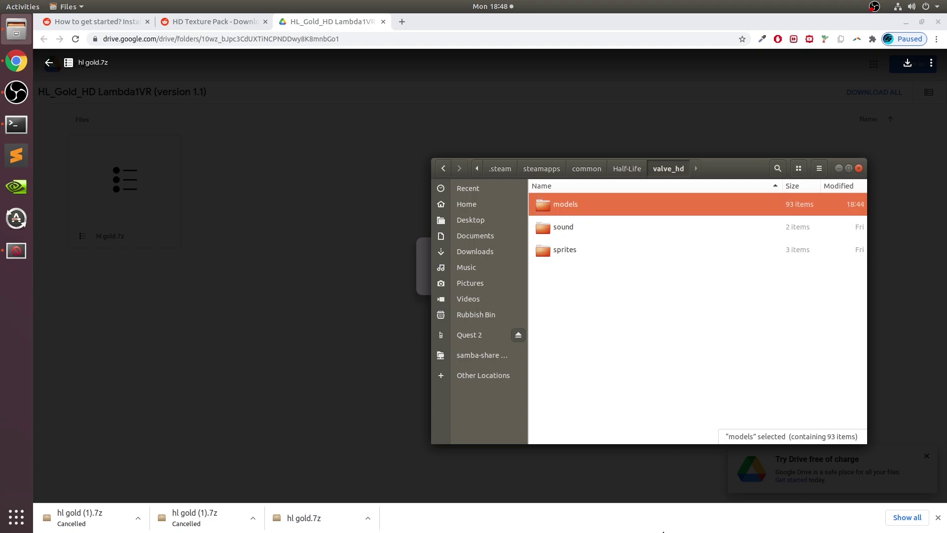
{"action": "key", "text": "Return"}
Rename Hgrunt03.mdl in the valve_hd models folder to hgrunt03.mdl, with a lowercase h
{"action": "key", "text": "Down"}
{"action": "key", "text": "Down"}
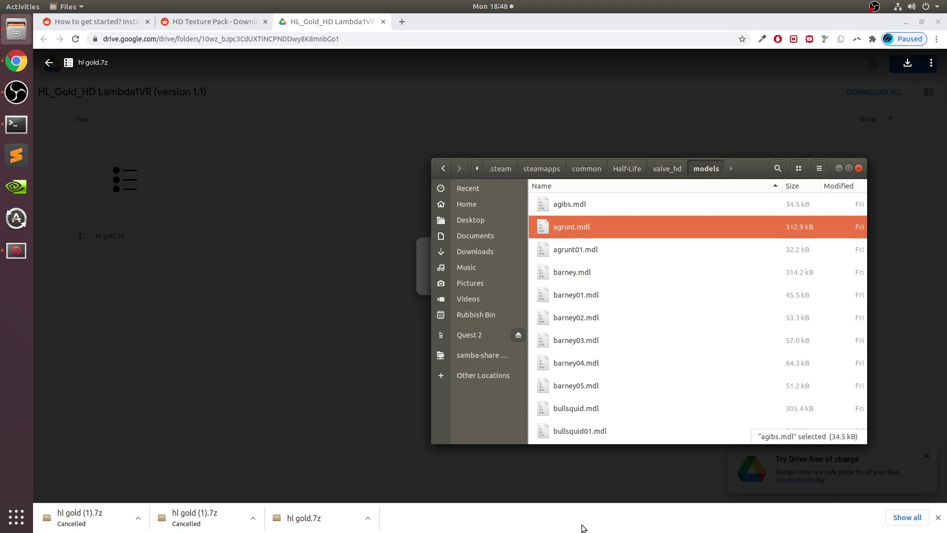
{"action": "key", "text": "Down"}
{"action": "key", "text": "Down"}
{"action": "key", "text": "Down"}
{"action": "key", "text": "Down"}
{"action": "key", "text": "Down"}
{"action": "key", "text": "Down"}
{"action": "key", "text": "Down"}
{"action": "key", "text": "Down"}
{"action": "key", "text": "Down"}
{"action": "key", "text": "Down"}
{"action": "key", "text": "Down"}
{"action": "key", "text": "Down"}
{"action": "key", "text": "Down"}
{"action": "key", "text": "Down"}
{"action": "key", "text": "Down"}
{"action": "key", "text": "Down"}
{"action": "key", "text": "Down"}
{"action": "key", "text": "Down"}
{"action": "key", "text": "Down"}
{"action": "key", "text": "Down"}
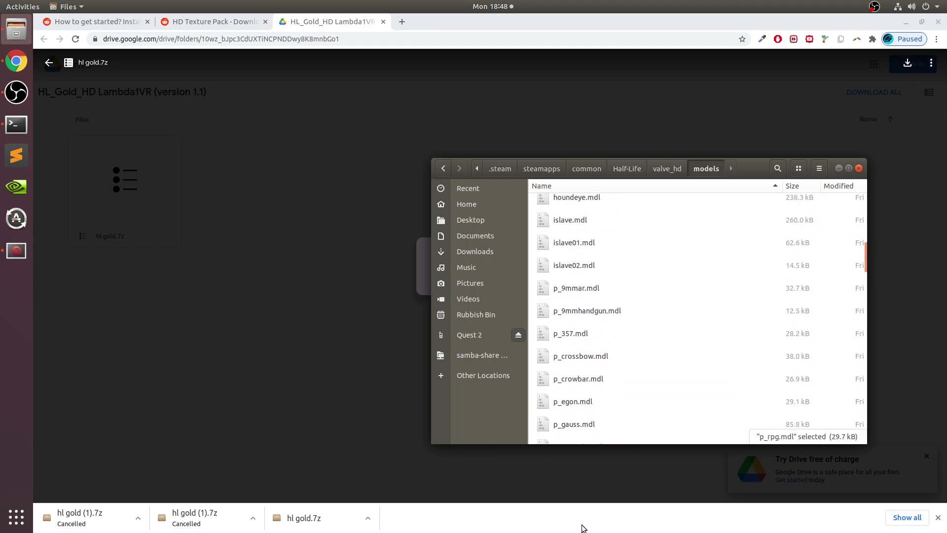
{"action": "key", "text": "Up"}
{"action": "key", "text": "Up"}
{"action": "key", "text": "Up"}
{"action": "key", "text": "Up"}
{"action": "key", "text": "Up"}
{"action": "key", "text": "Up"}
{"action": "key", "text": "Up"}
{"action": "key", "text": "Up"}
{"action": "key", "text": "Up"}
{"action": "key", "text": "Up"}
{"action": "key", "text": "Up"}
{"action": "key", "text": "Up"}
{"action": "key", "text": "Up"}
{"action": "key", "text": "Up"}
{"action": "key", "text": "Up"}
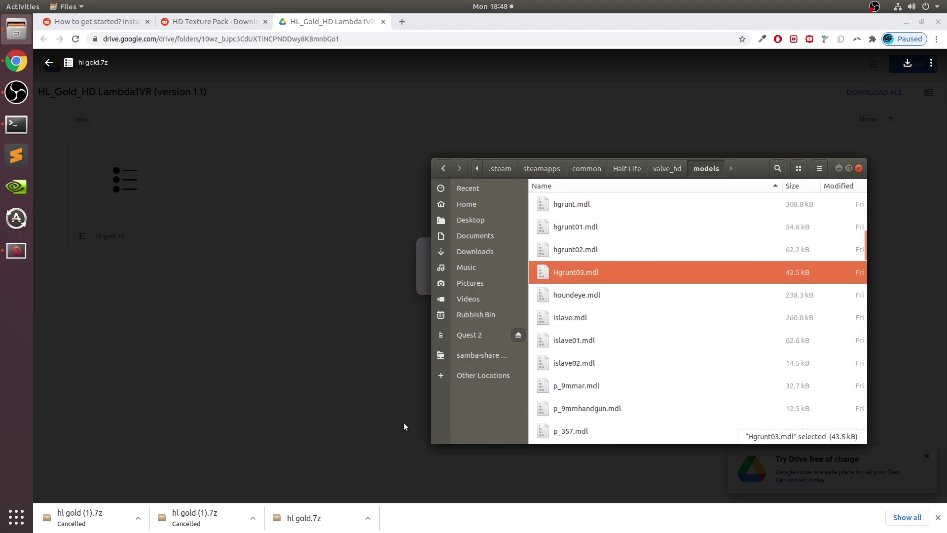
{"action": "key", "text": "F2"}
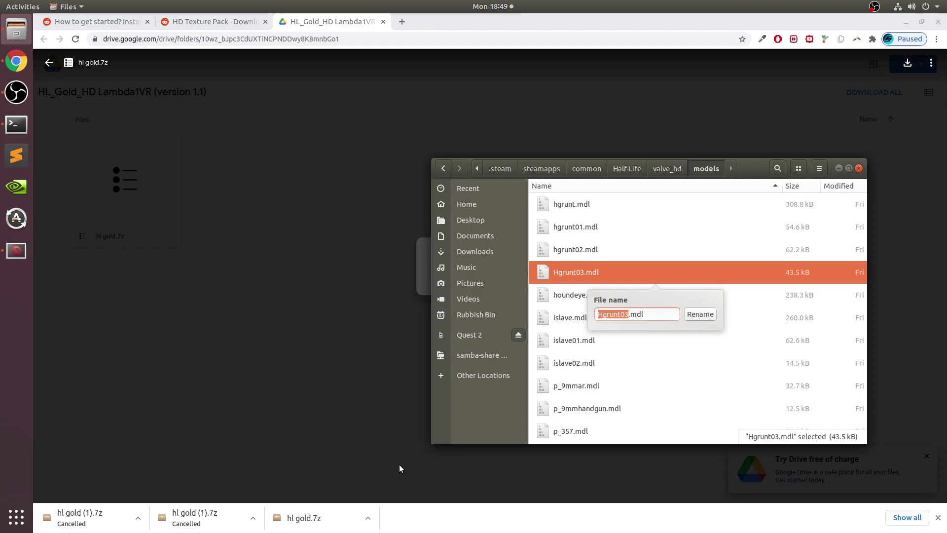
{"action": "key", "text": "Home"}
{"action": "key", "text": "Delete"}
{"action": "type", "text": "h"}
{"action": "key", "text": "Return"}
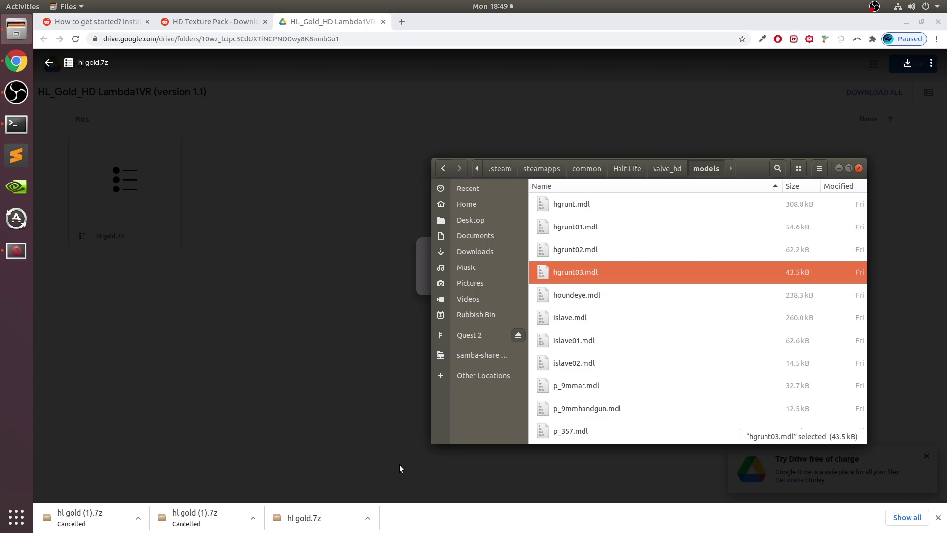
Return to the valve_hd folder and copy its models, sound and sprites folders
{"action": "key", "text": "alt+Up"}
{"action": "key", "text": "alt+Up"}
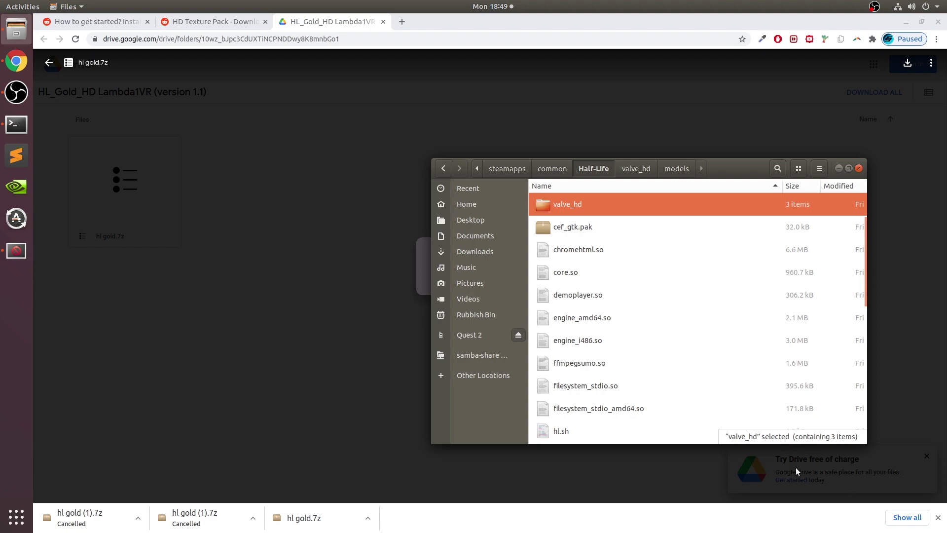
{"action": "double_click", "coordinate": [563, 197]}
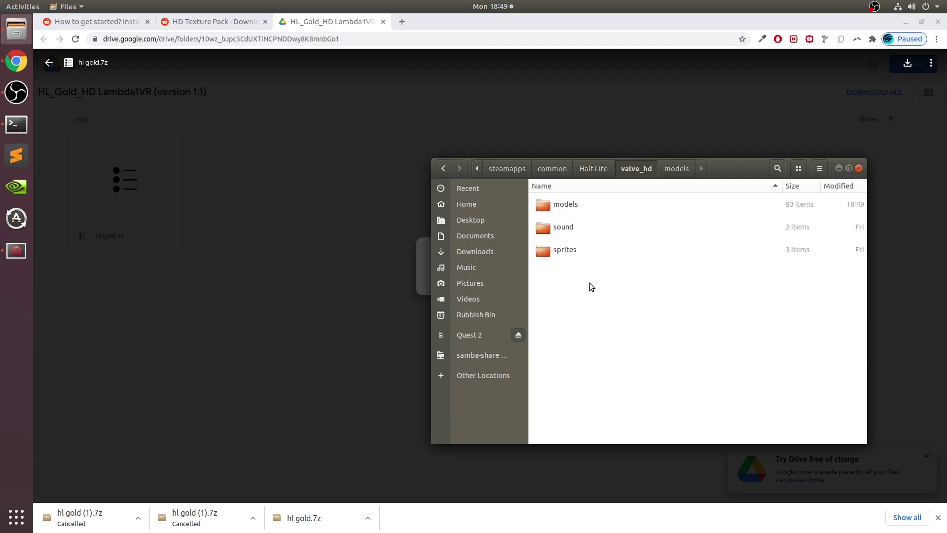
{"action": "left_click", "coordinate": [571, 205]}
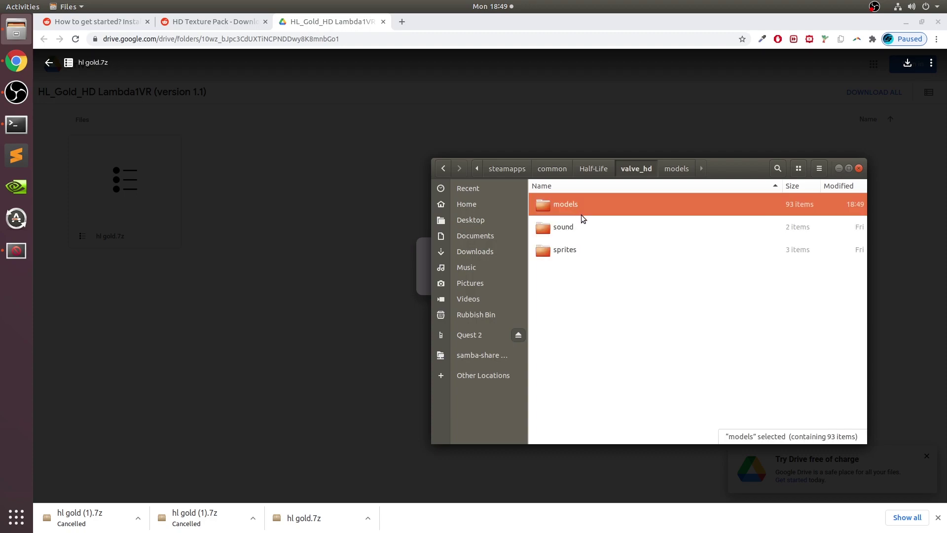
{"action": "left_click", "coordinate": [595, 230], "text": "ctrl"}
{"action": "key", "text": "ctrl+a"}
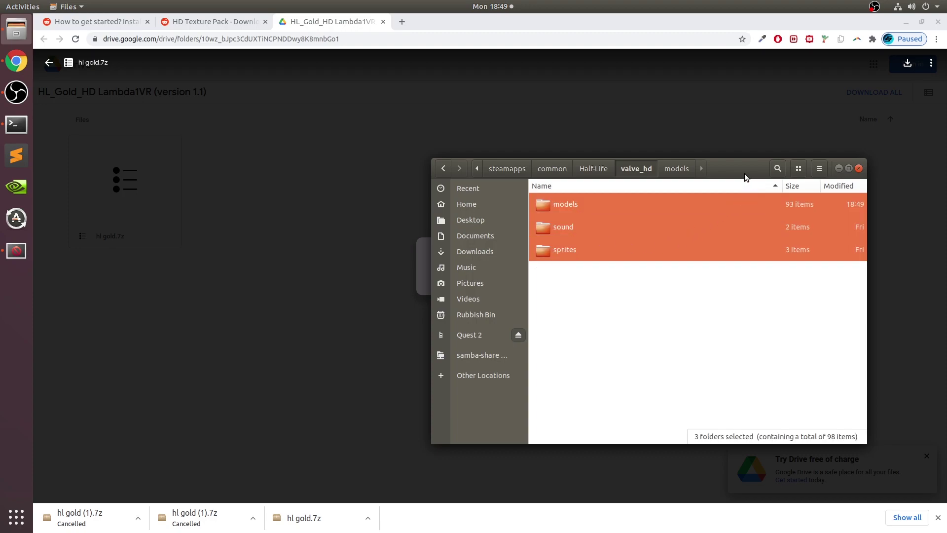
{"action": "left_click_drag", "start_coordinate": [744, 174], "coordinate": [635, 186]}
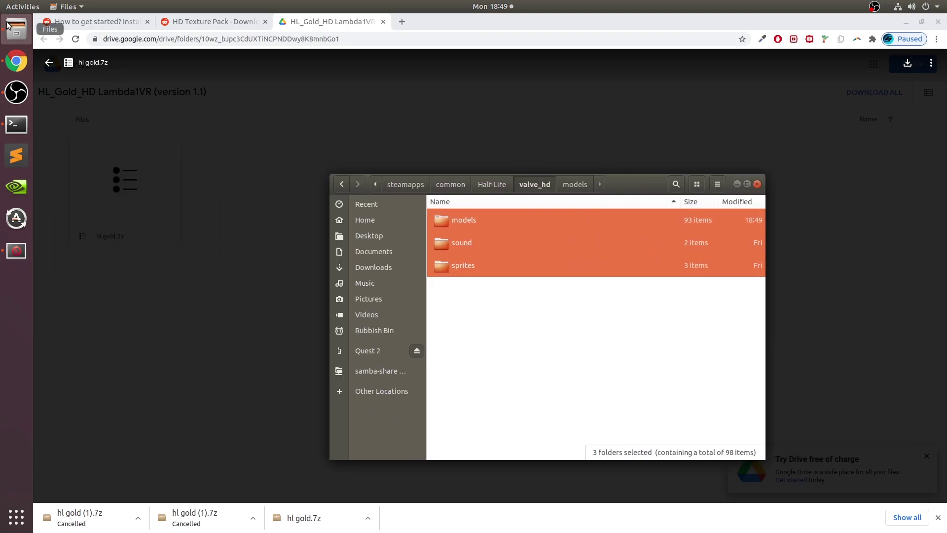
Open the valve folder within xash on the Quest 2's internal shared storage
{"action": "left_click", "coordinate": [385, 370]}
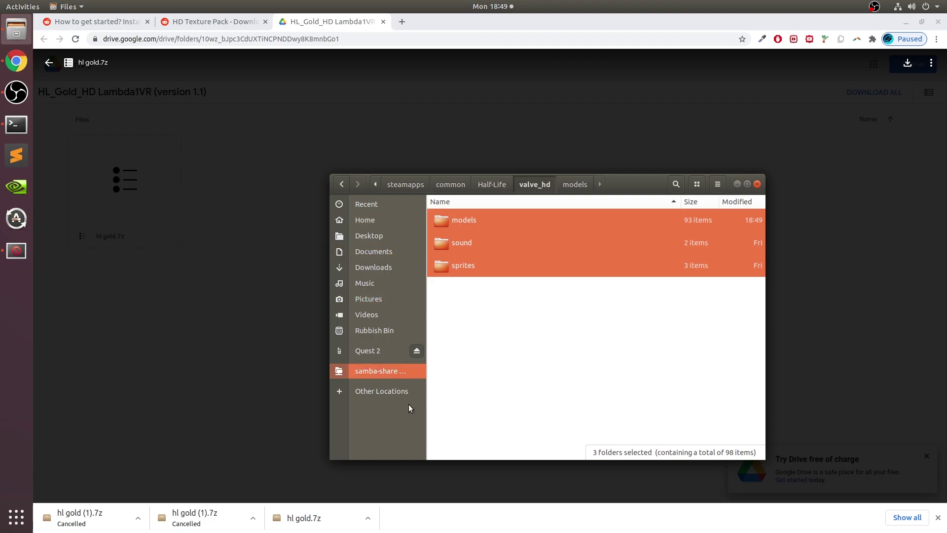
{"action": "left_click", "coordinate": [380, 351]}
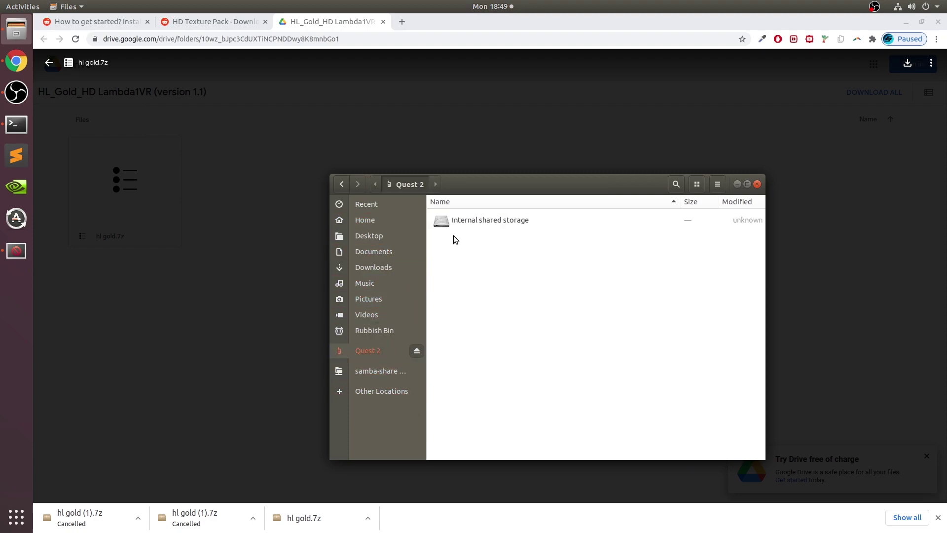
{"action": "double_click", "coordinate": [451, 229]}
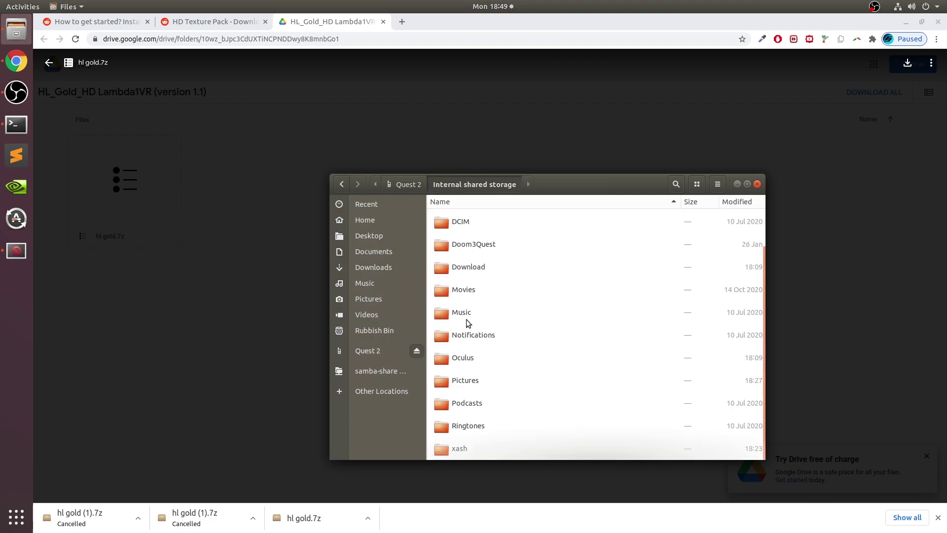
{"action": "double_click", "coordinate": [467, 449]}
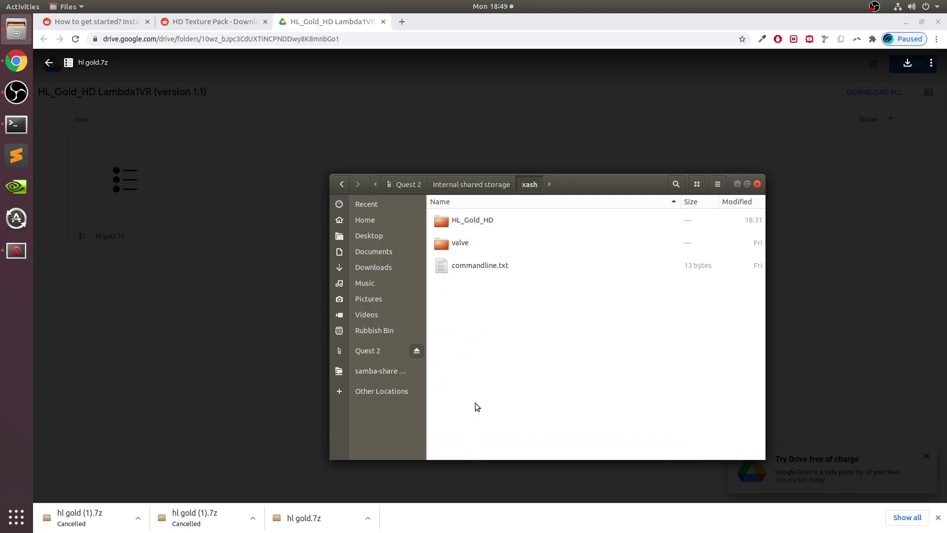
{"action": "double_click", "coordinate": [467, 247]}
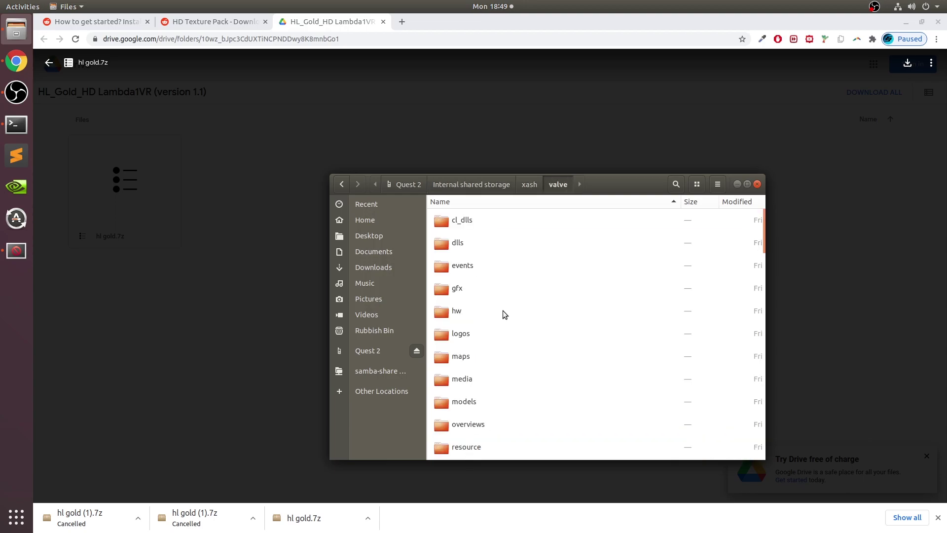
Paste the copied folders into valve, merging existing folders and replacing all conflicting files
{"action": "key", "text": "ctrl+v"}
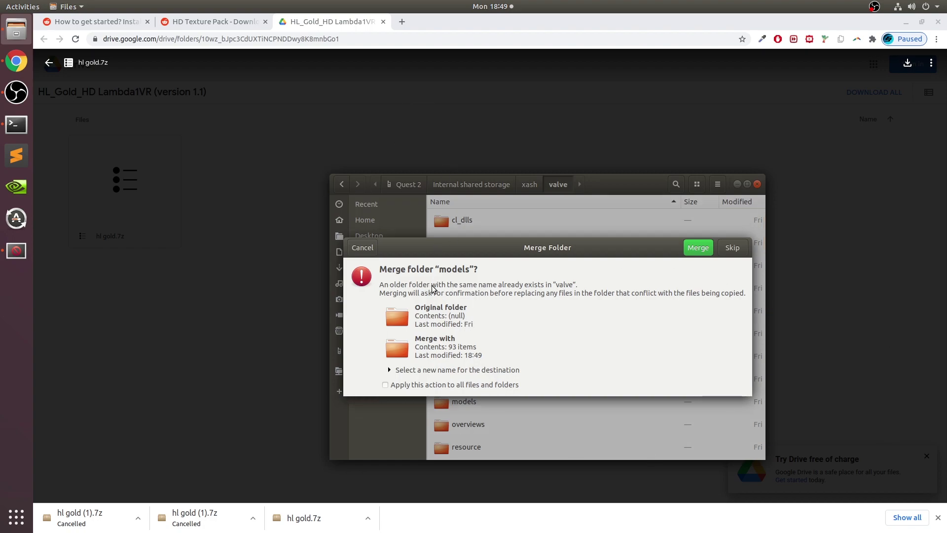
{"action": "left_click", "coordinate": [404, 388]}
{"action": "left_click", "coordinate": [699, 248]}
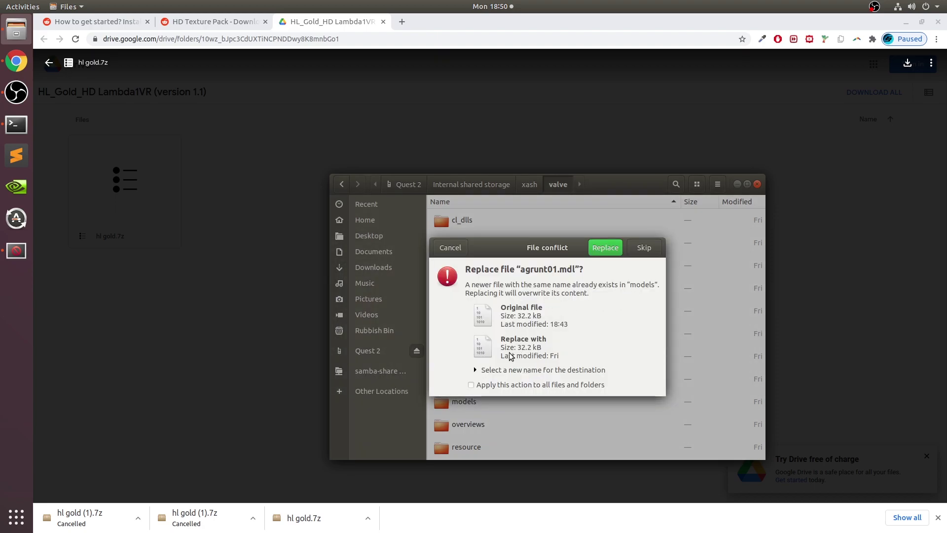
{"action": "left_click", "coordinate": [488, 385]}
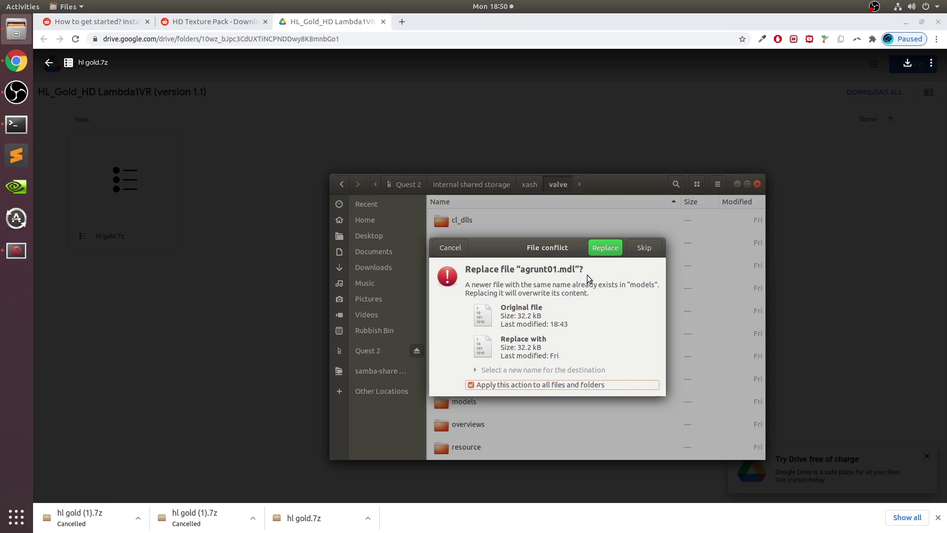
{"action": "left_click", "coordinate": [602, 253]}
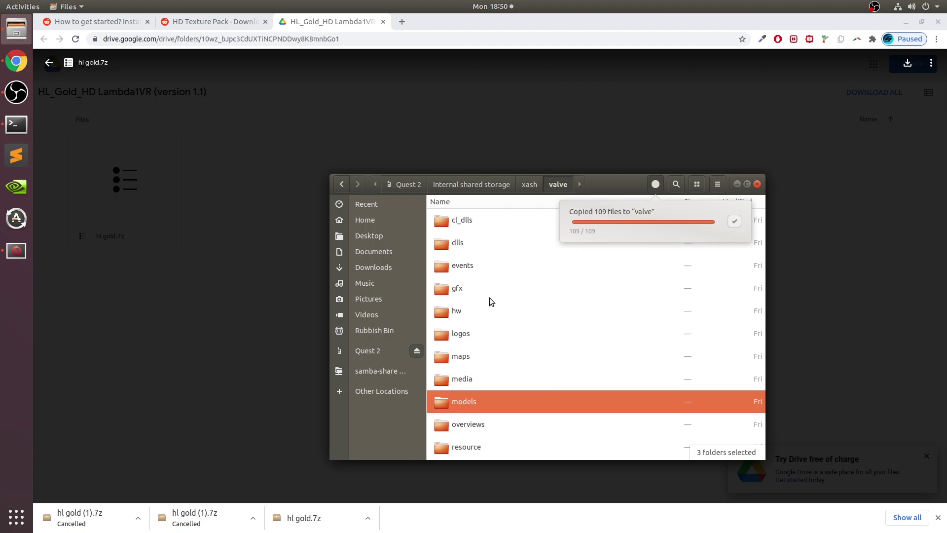
Go back to the xash folder and open commandline.txt in the text editor
{"action": "key", "text": "BackSpace"}
{"action": "left_click", "coordinate": [487, 260]}
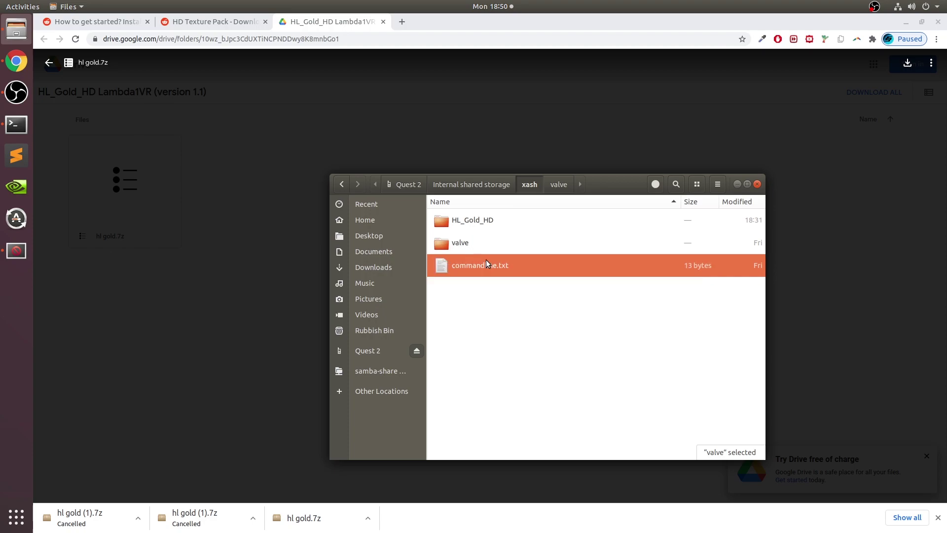
{"action": "right_click", "coordinate": [493, 262]}
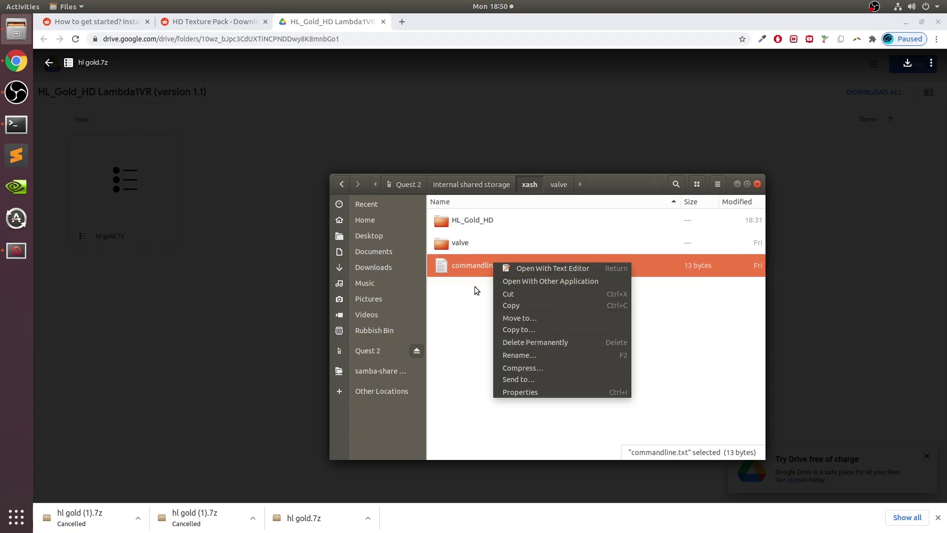
{"action": "left_click", "coordinate": [474, 282]}
{"action": "right_click", "coordinate": [470, 271]}
{"action": "left_click", "coordinate": [496, 277]}
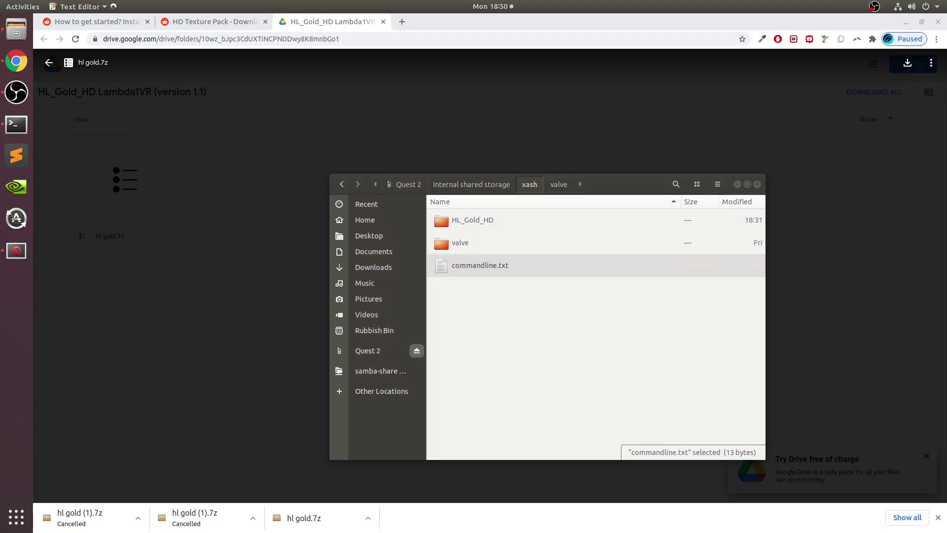
{"action": "triple_click", "coordinate": [160, 72]}
{"action": "left_click", "coordinate": [338, 148]}
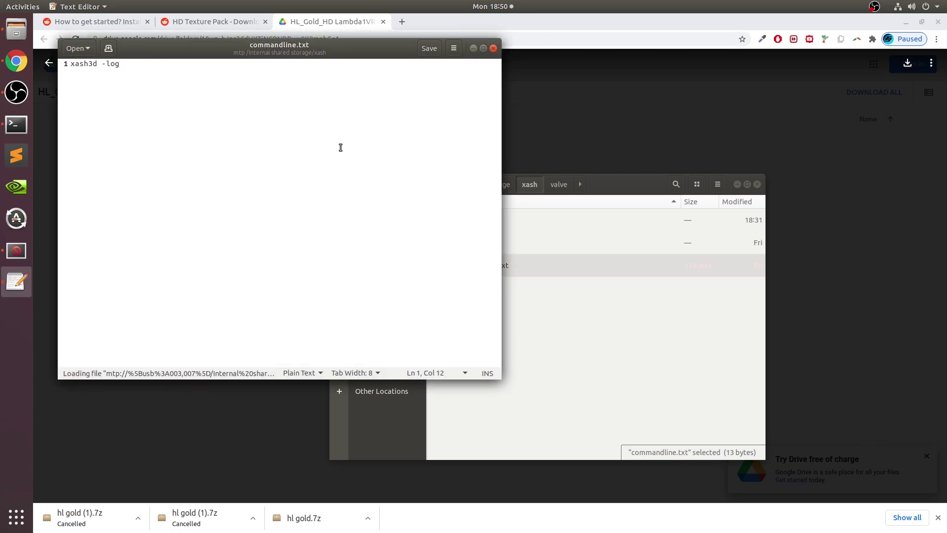
Switch to the Reddit guide in Chrome and copy the commandline.txt line meant for the HD pack from the Improving performance section
{"action": "left_click", "coordinate": [104, 21]}
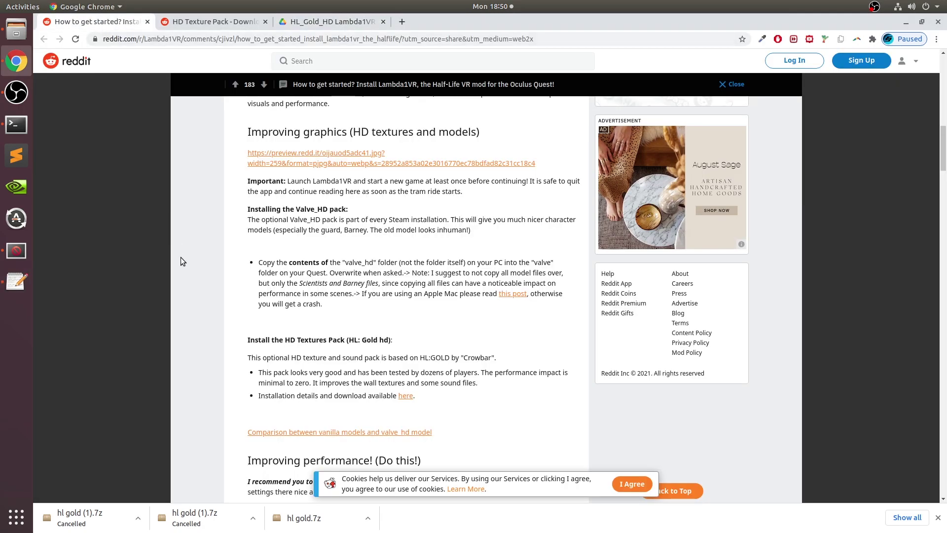
{"action": "scroll", "coordinate": [179, 262], "scroll_direction": "down", "scroll_amount": 5}
{"action": "scroll", "coordinate": [179, 262], "scroll_direction": "down", "scroll_amount": 1}
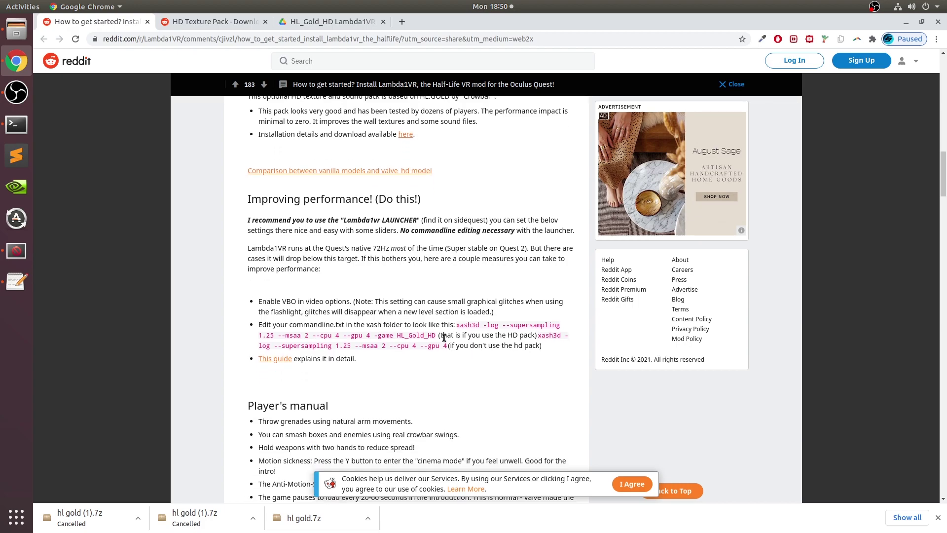
{"action": "left_click_drag", "start_coordinate": [458, 325], "coordinate": [435, 336]}
{"action": "key", "text": "ctrl+c"}
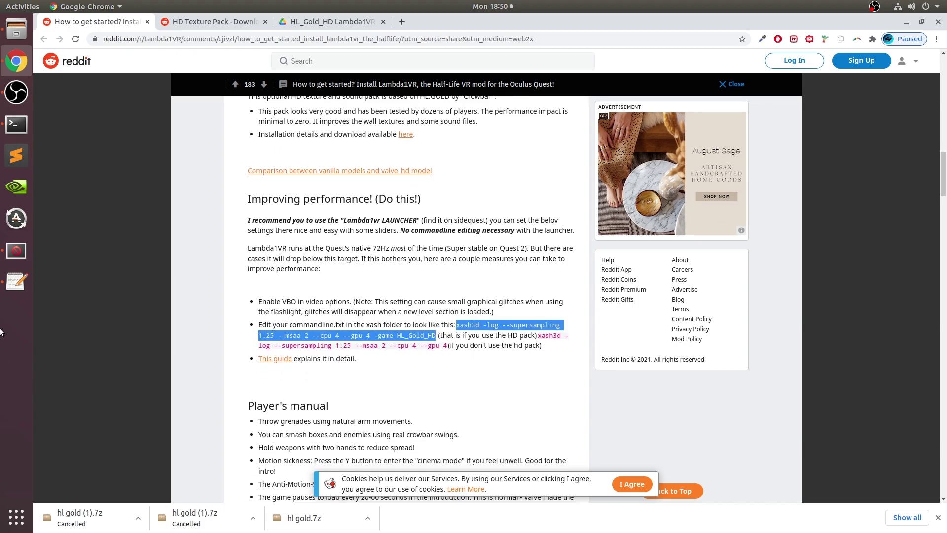
Replace the text of commandline.txt with "xash3d -log --supersampling 1.25 --msaa 2 --cpu 4 --gpu 4 -game HL_Gold_HD" and save it
{"action": "left_click", "coordinate": [8, 284]}
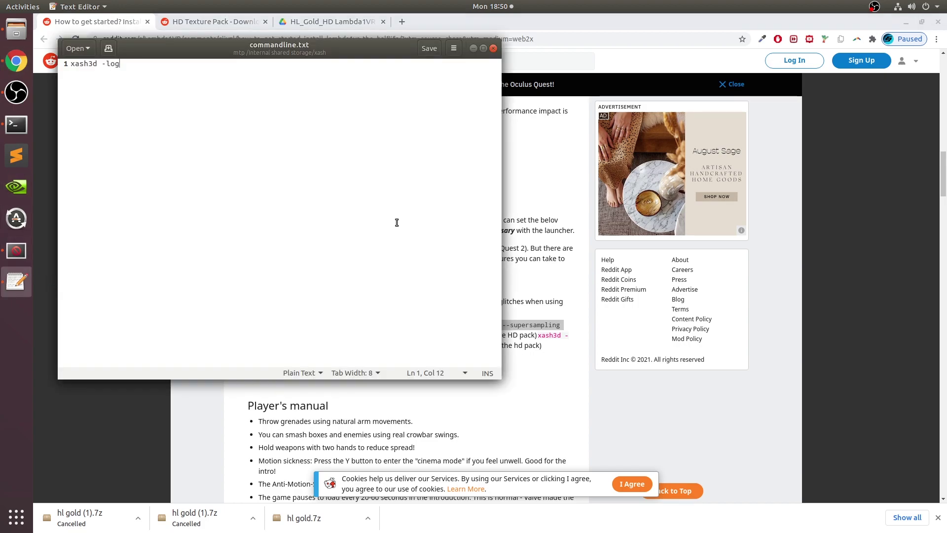
{"action": "key", "text": "ctrl+a"}
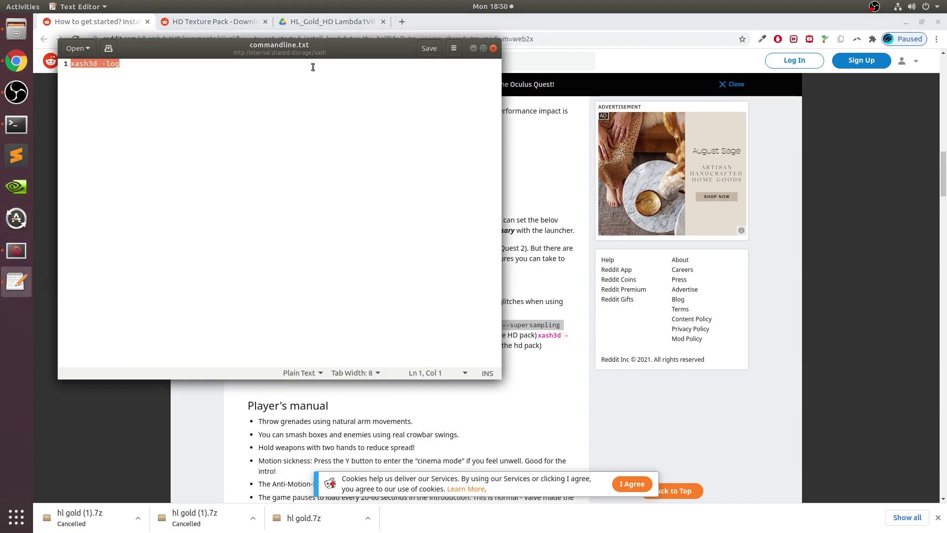
{"action": "key", "text": "ctrl+v"}
{"action": "left_click_drag", "start_coordinate": [314, 46], "coordinate": [442, 88]}
{"action": "key", "text": "ctrl+s"}
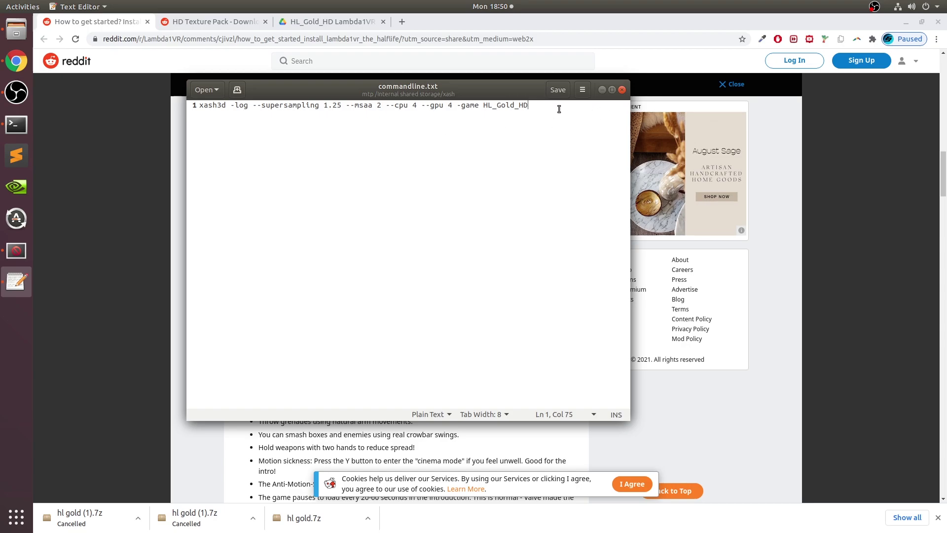
Remove the "-game HL_Gold_HD" option from the line in commandline.txt and undo the removal
{"action": "left_click_drag", "start_coordinate": [551, 109], "coordinate": [453, 126]}
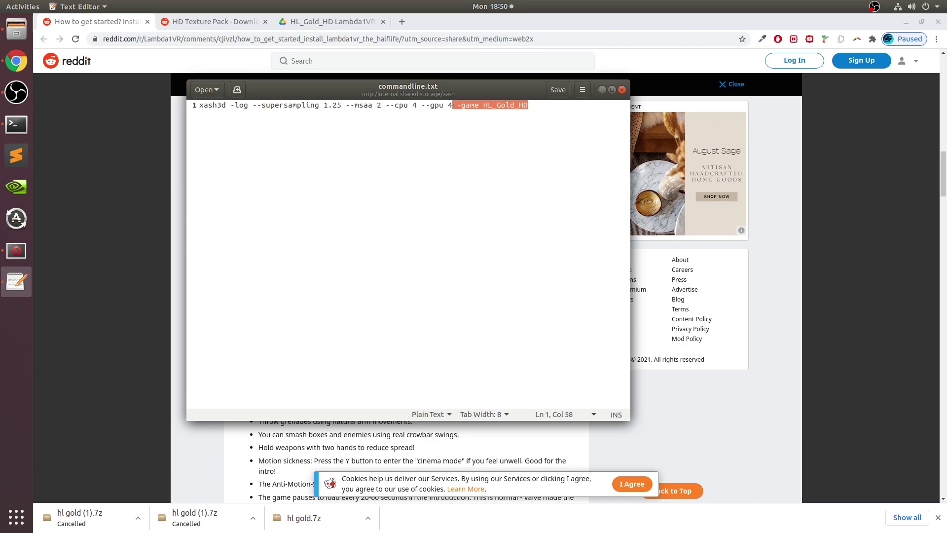
{"action": "key", "text": "BackSpace"}
{"action": "key", "text": "ctrl+z"}
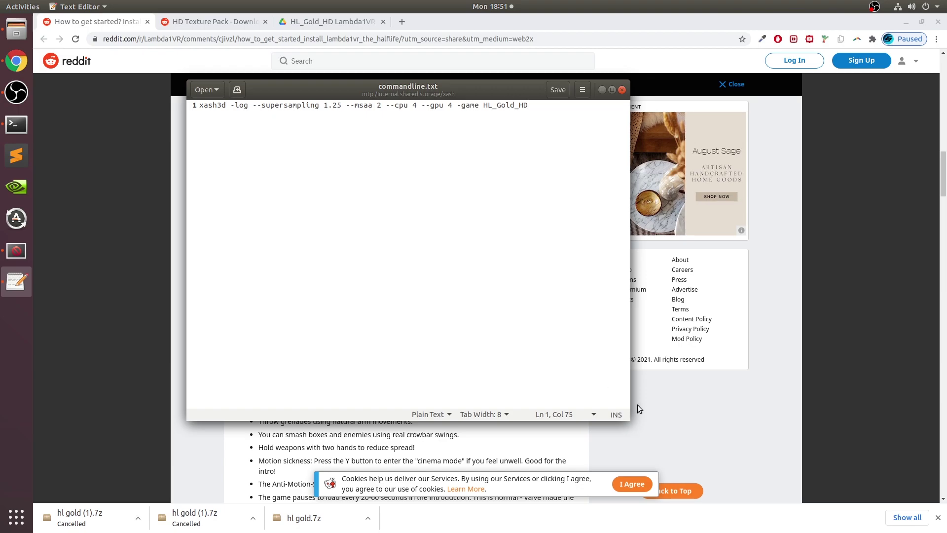
Close commandline.txt and reopen it from the xash folder to check the saved text
{"action": "left_click", "coordinate": [325, 107], "text": "shift"}
{"action": "left_click", "coordinate": [470, 107], "text": "shift"}
{"action": "left_click", "coordinate": [469, 107]}
{"action": "left_click", "coordinate": [621, 91]}
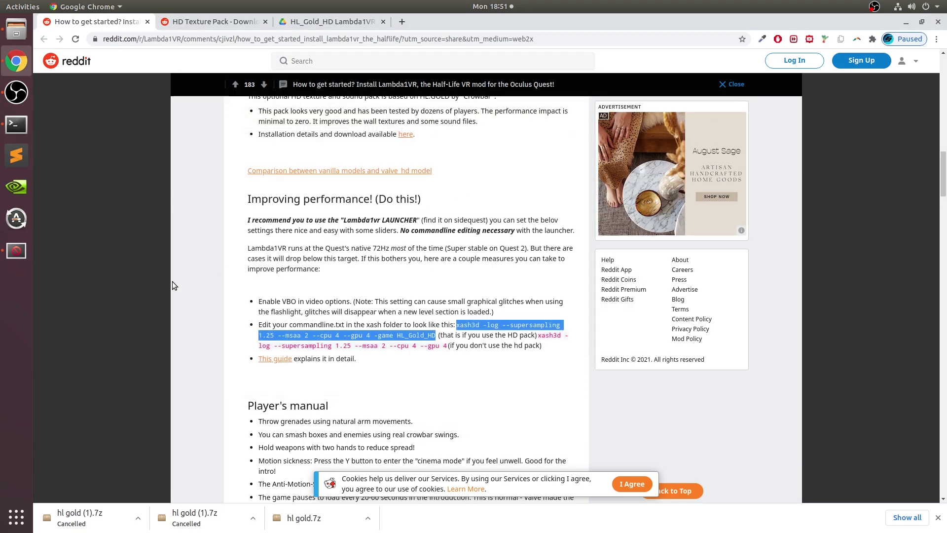
{"action": "left_click", "coordinate": [16, 31]}
{"action": "key", "text": "Return"}
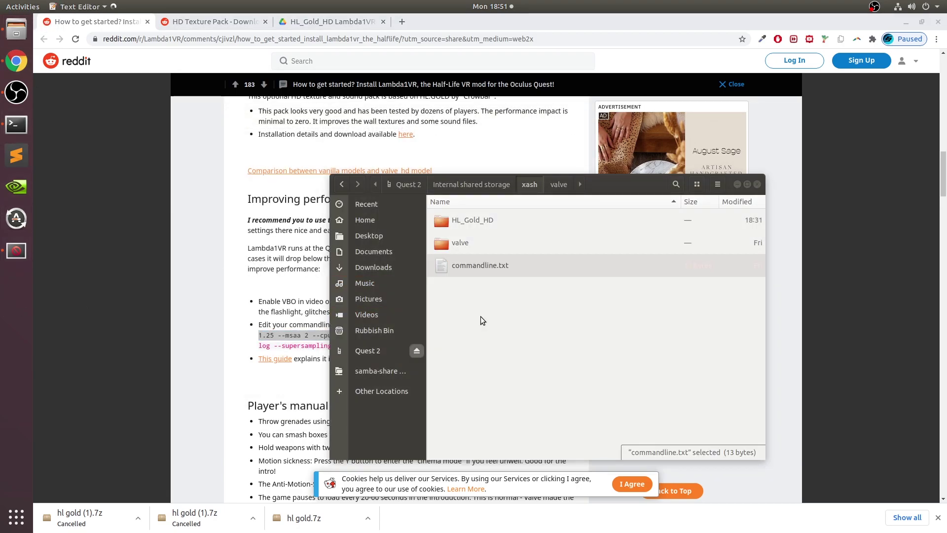
Close commandline.txt, the file manager window and the browser window with the Reddit guide
{"action": "left_click", "coordinate": [497, 57]}
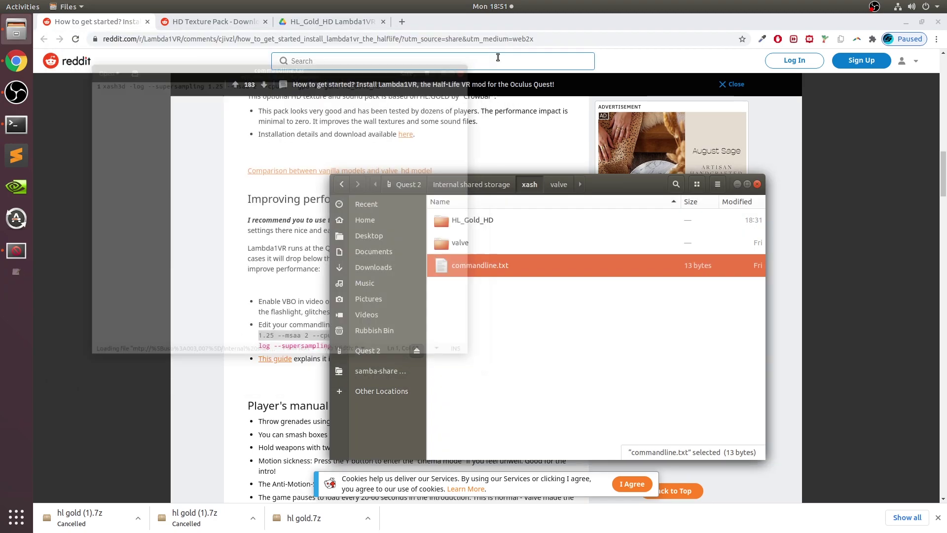
{"action": "left_click", "coordinate": [756, 185]}
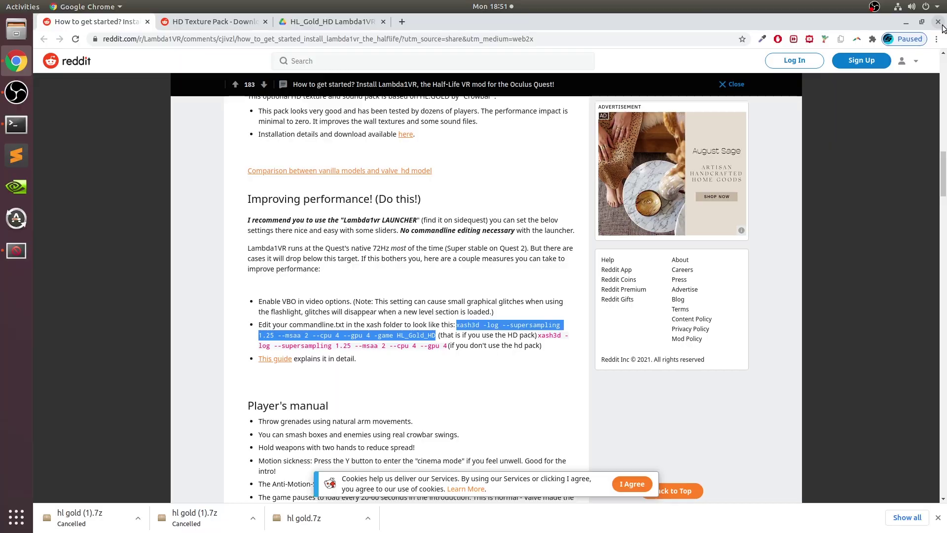
{"action": "key", "text": "super+d"}
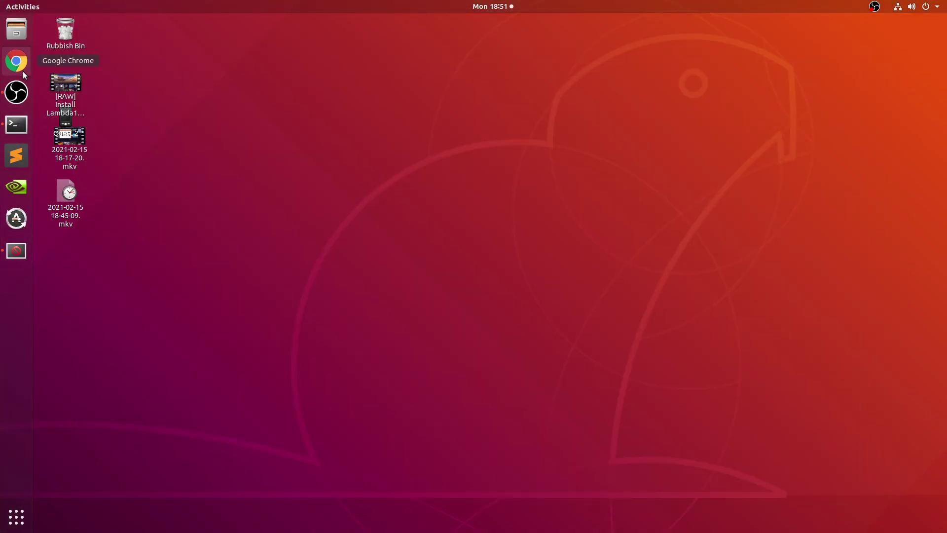
Open oculus.com/cast in a new Chrome window, and check the headset connection in SideQuest before minimizing it
{"action": "left_click", "coordinate": [23, 71]}
{"action": "type", "text": "oculus.com/cast"}
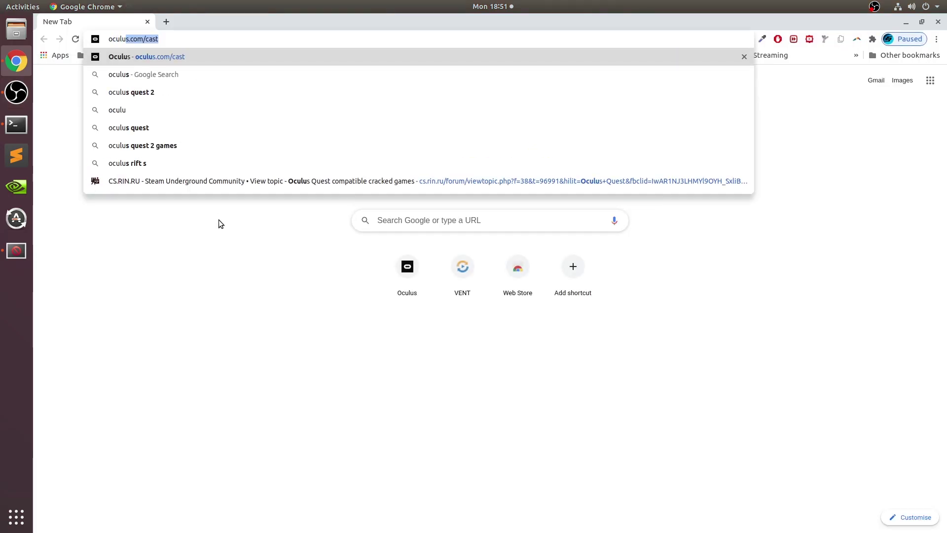
{"action": "key", "text": "Return"}
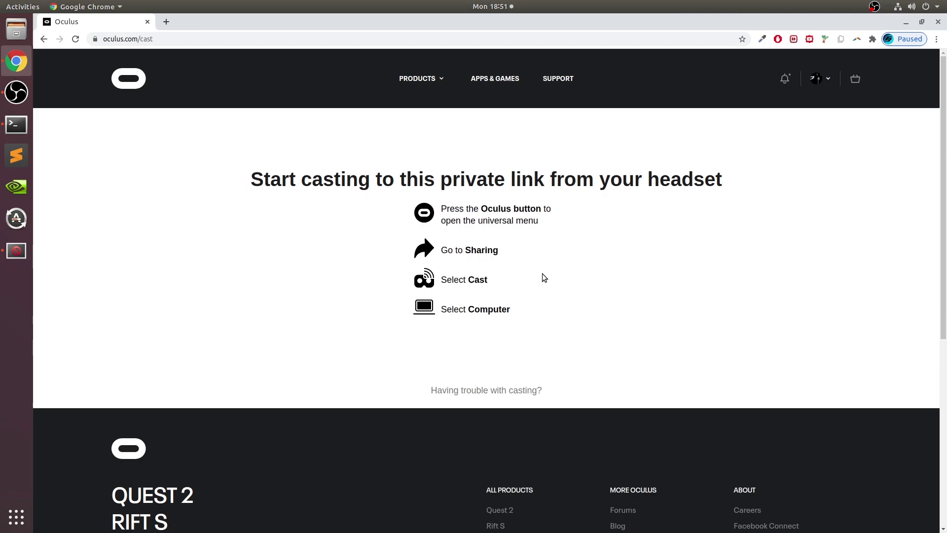
{"action": "left_click", "coordinate": [16, 249]}
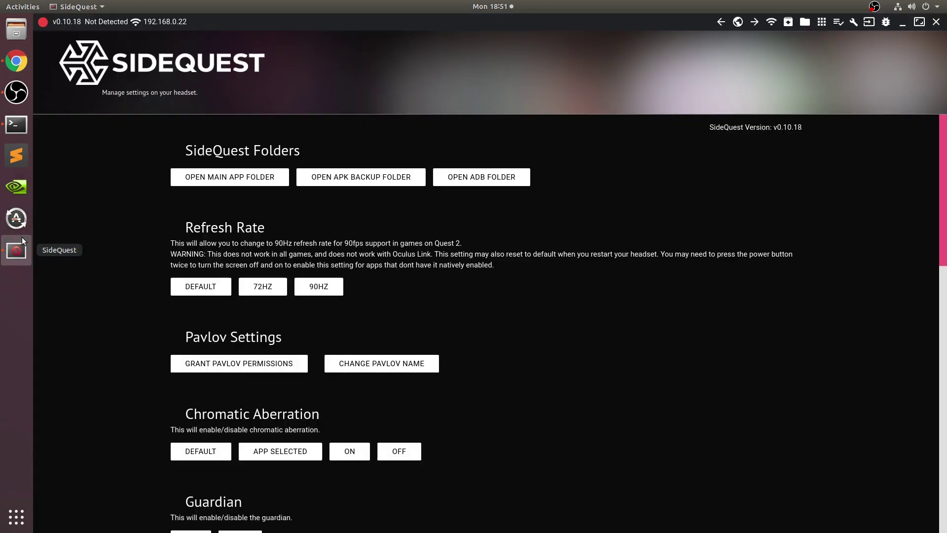
{"action": "left_click", "coordinate": [903, 23]}
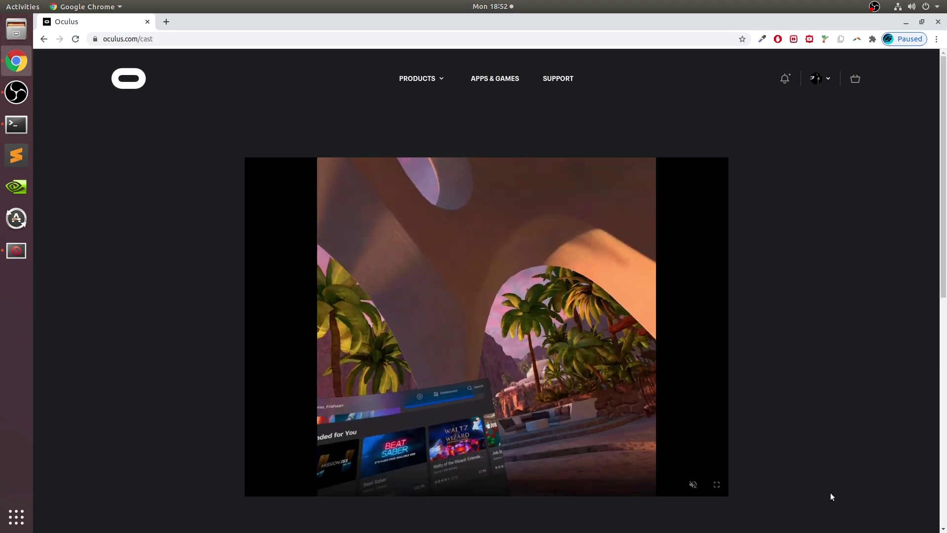
Show the headset cast in full screen and start a new game from the Half-Life main menu
{"action": "left_click", "coordinate": [716, 485]}
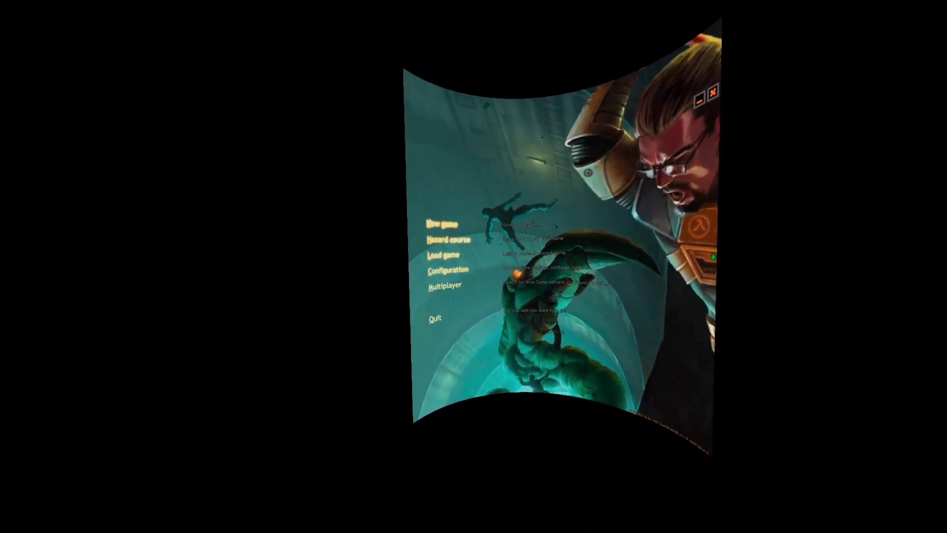
{"action": "left_click", "coordinate": [441, 224]}
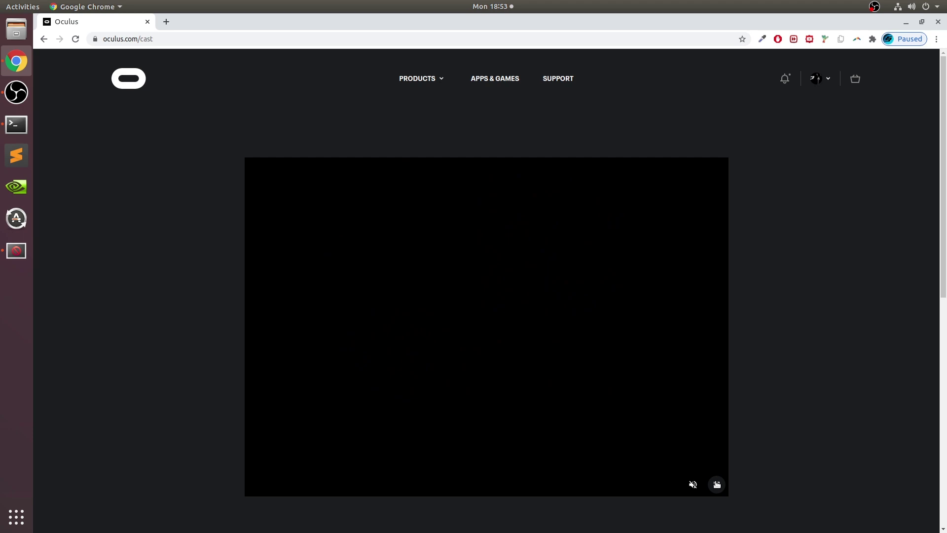
Open the connected Quest 2 in the file manager and browse its internal shared storage to the xash folder
{"action": "left_click", "coordinate": [20, 26]}
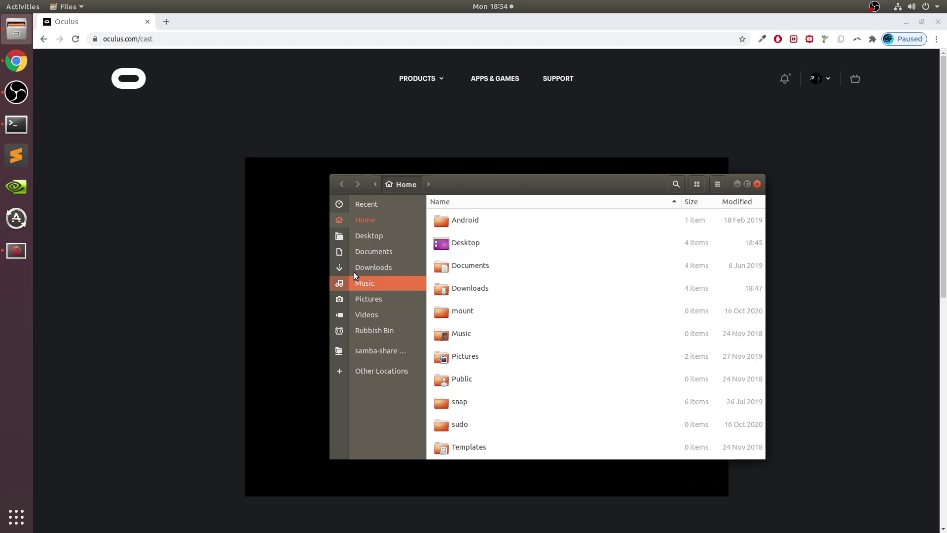
{"action": "left_click", "coordinate": [16, 251]}
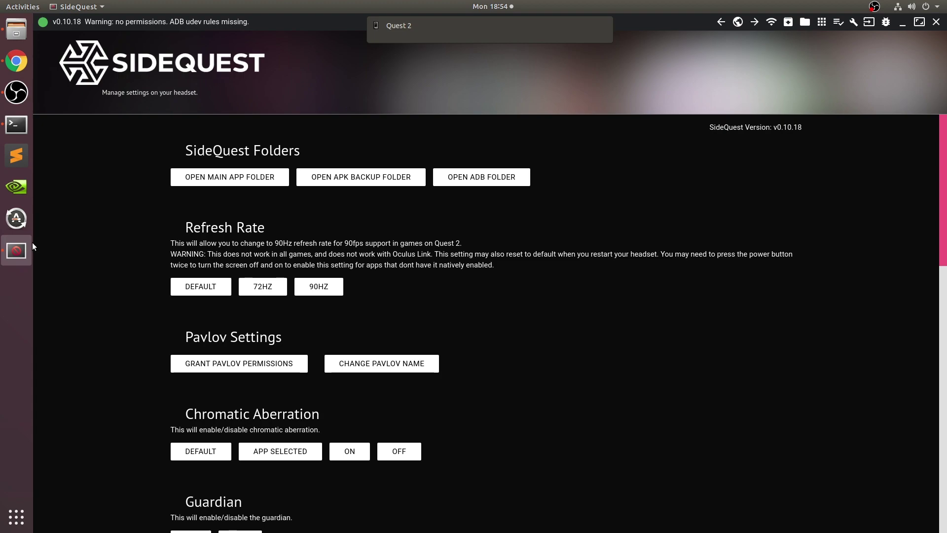
{"action": "mouse_move", "coordinate": [390, 29]}
{"action": "left_click", "coordinate": [393, 55]}
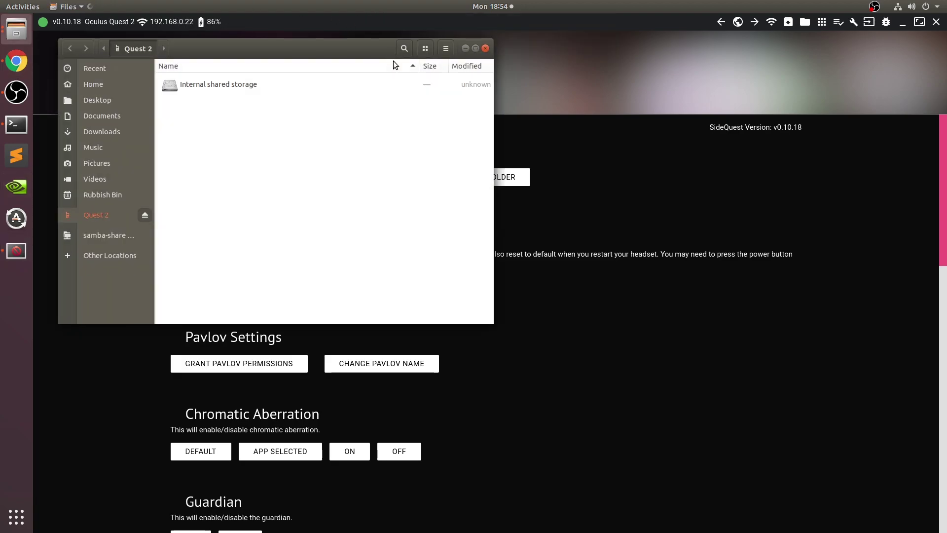
{"action": "double_click", "coordinate": [199, 82]}
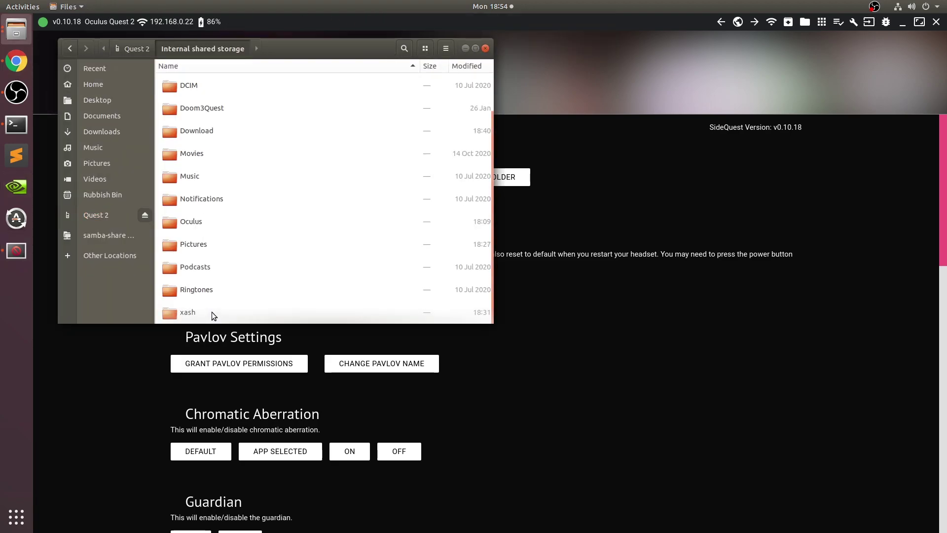
{"action": "double_click", "coordinate": [212, 312]}
Look into the save folder inside valve and go back to the xash folder
{"action": "left_click", "coordinate": [211, 102]}
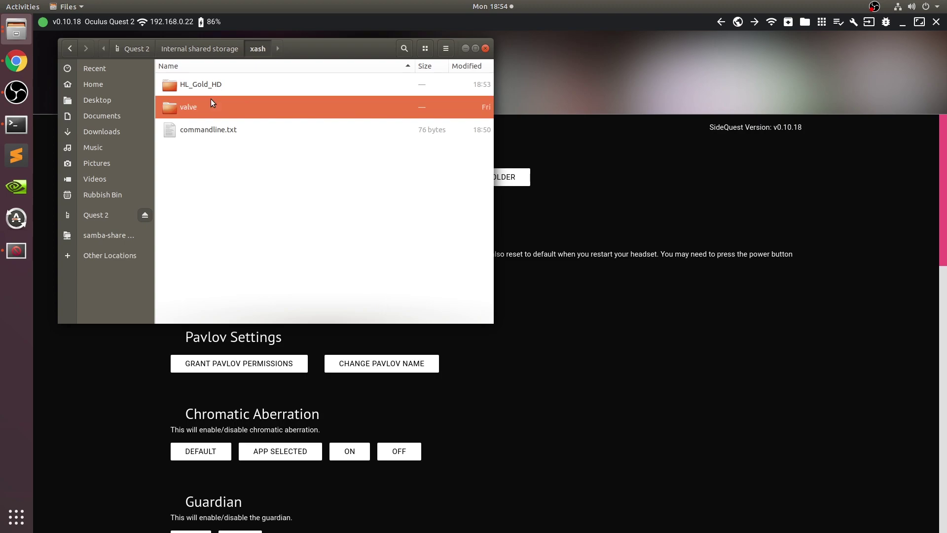
{"action": "double_click", "coordinate": [211, 98]}
{"action": "scroll", "coordinate": [197, 222], "scroll_direction": "down", "scroll_amount": 5}
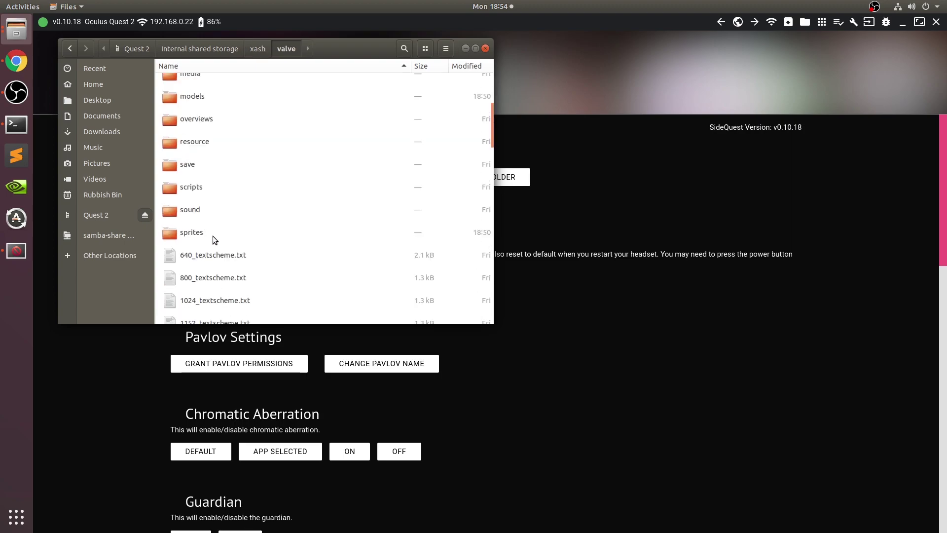
{"action": "double_click", "coordinate": [192, 163]}
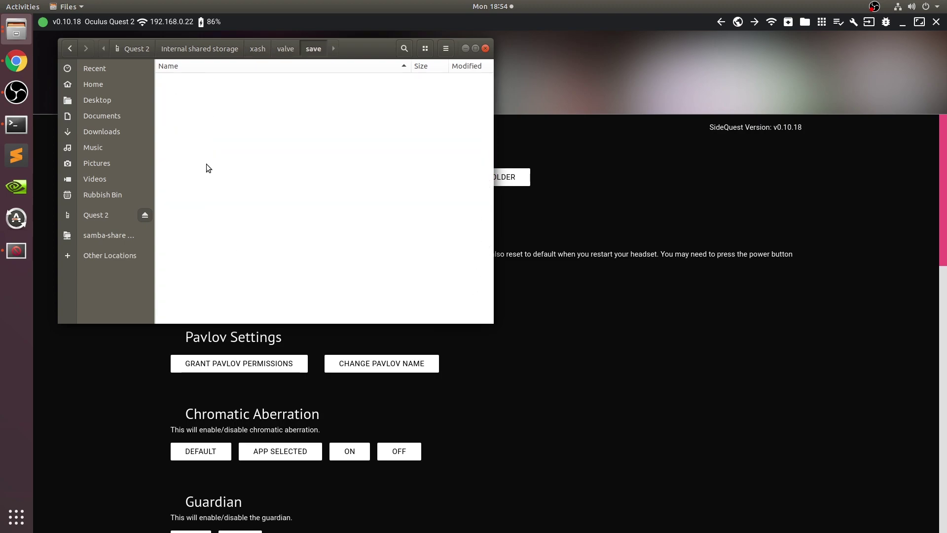
{"action": "key", "text": "BackSpace"}
{"action": "key", "text": "BackSpace"}
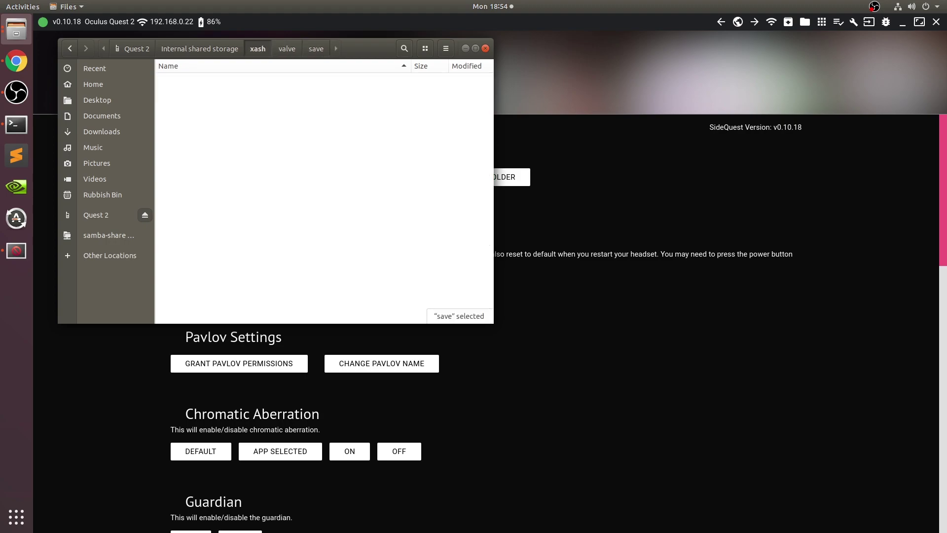
{"action": "key", "text": "BackSpace"}
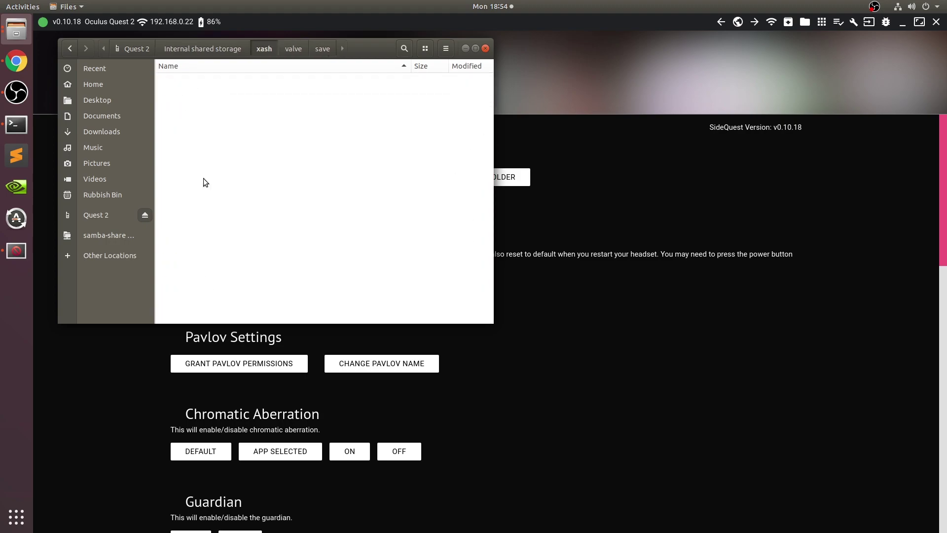
Look through the folders and files inside HL_Gold_HD and return to the xash folder
{"action": "key", "text": "Up"}
{"action": "key", "text": "Return"}
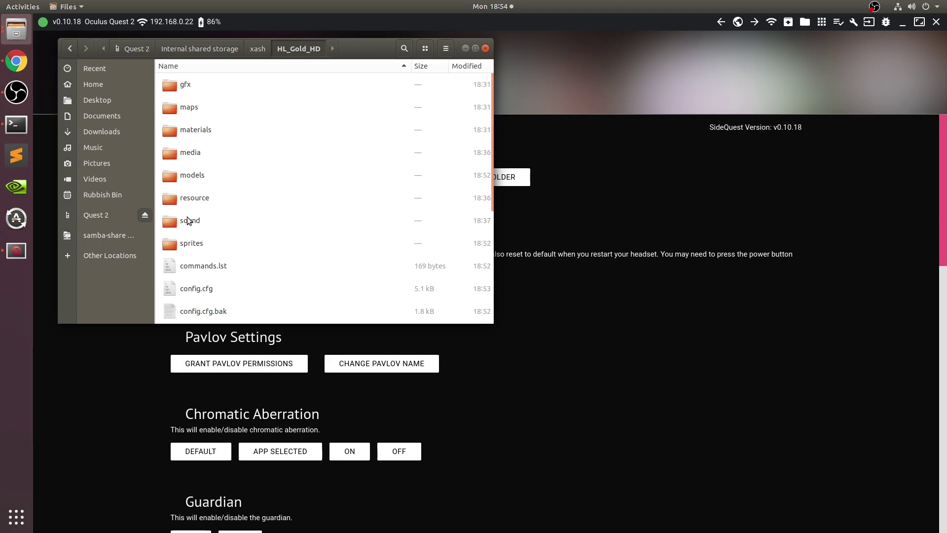
{"action": "scroll", "coordinate": [187, 225], "scroll_direction": "down", "scroll_amount": 2}
{"action": "scroll", "coordinate": [186, 225], "scroll_direction": "up", "scroll_amount": 2}
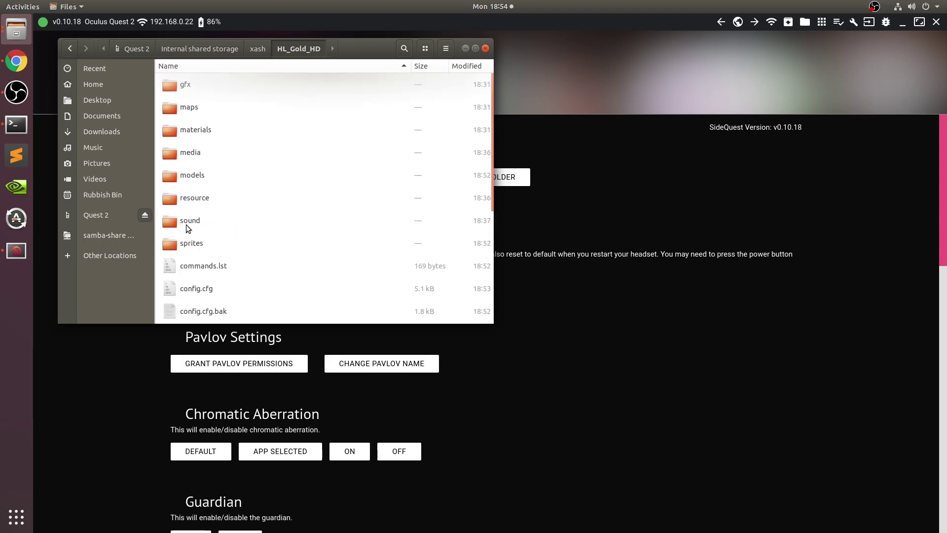
{"action": "scroll", "coordinate": [345, 341], "scroll_direction": "down", "scroll_amount": 4}
{"action": "scroll", "coordinate": [283, 230], "scroll_direction": "down", "scroll_amount": 4}
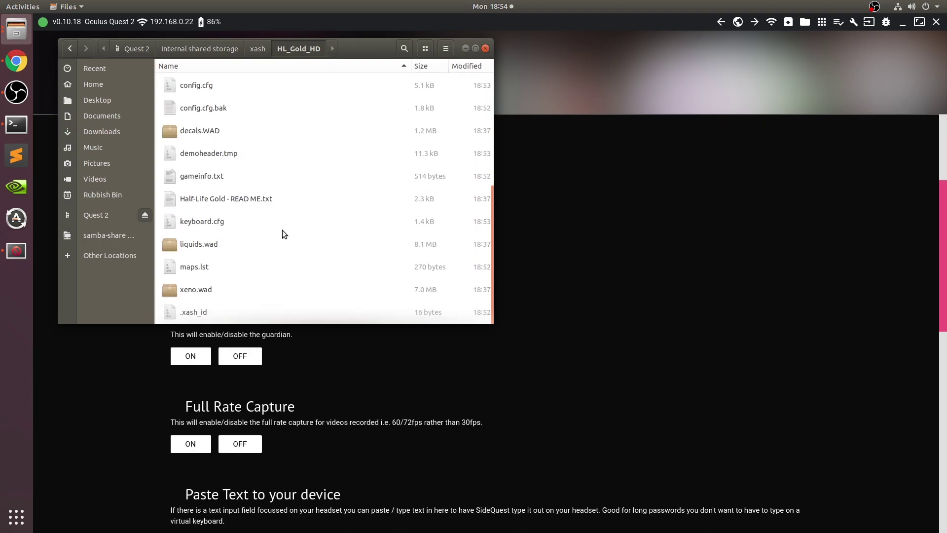
{"action": "scroll", "coordinate": [286, 239], "scroll_direction": "up", "scroll_amount": 4}
{"action": "key", "text": "alt+Up"}
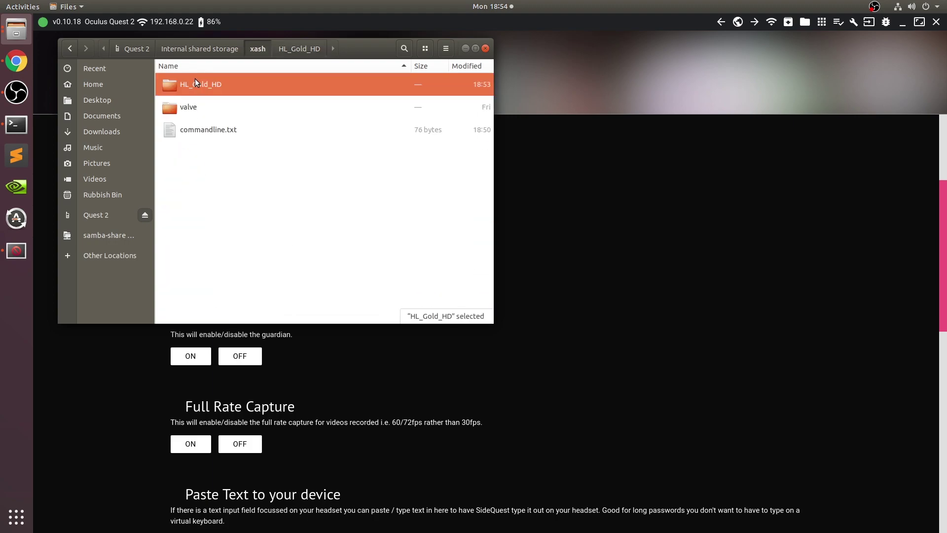
Open commandline.txt to examine its "-game HL_Gold_HD" option, close the file and return to SideQuest
{"action": "double_click", "coordinate": [205, 128]}
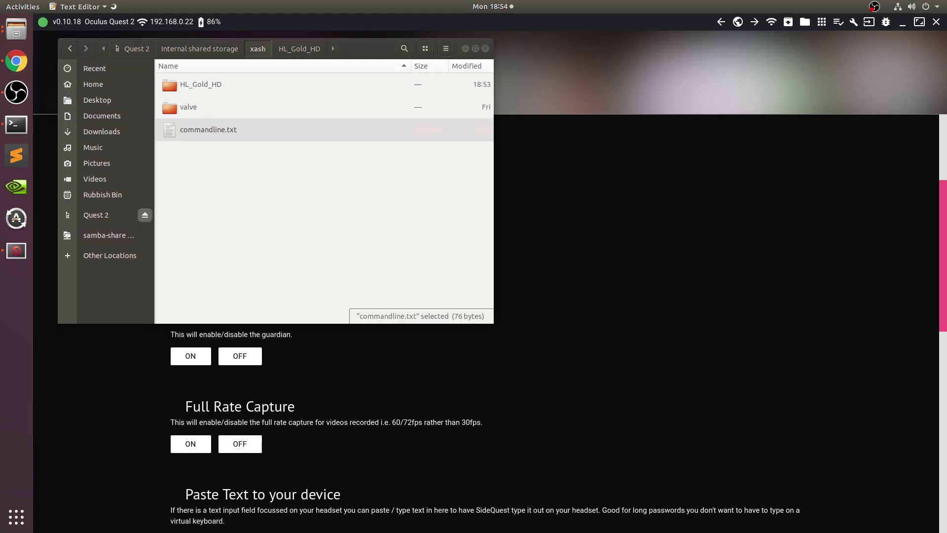
{"action": "left_click_drag", "start_coordinate": [441, 93], "coordinate": [349, 89]}
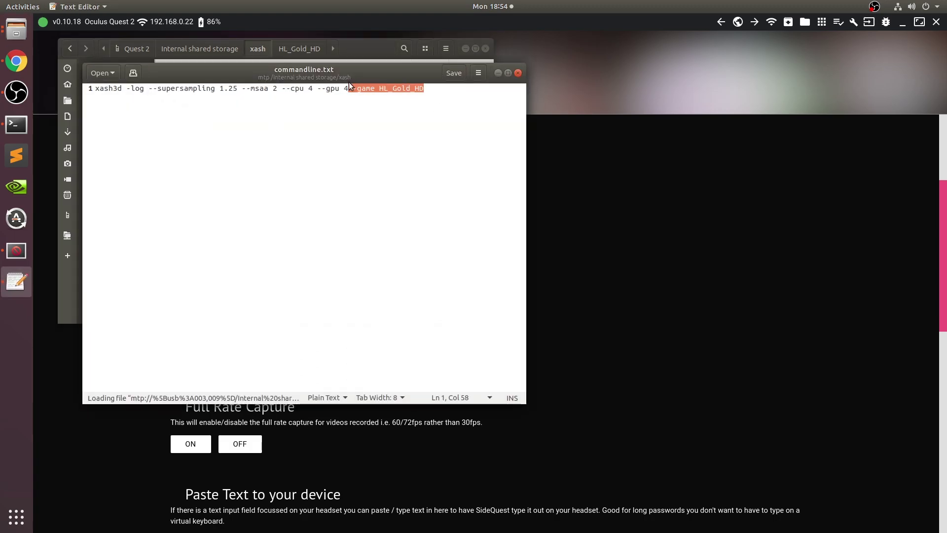
{"action": "left_click", "coordinate": [522, 71]}
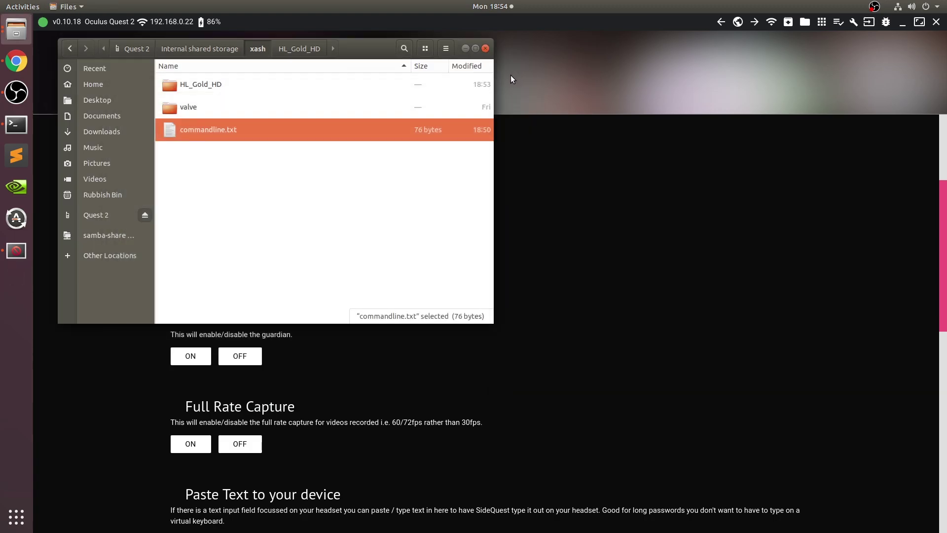
{"action": "left_click", "coordinate": [532, 169]}
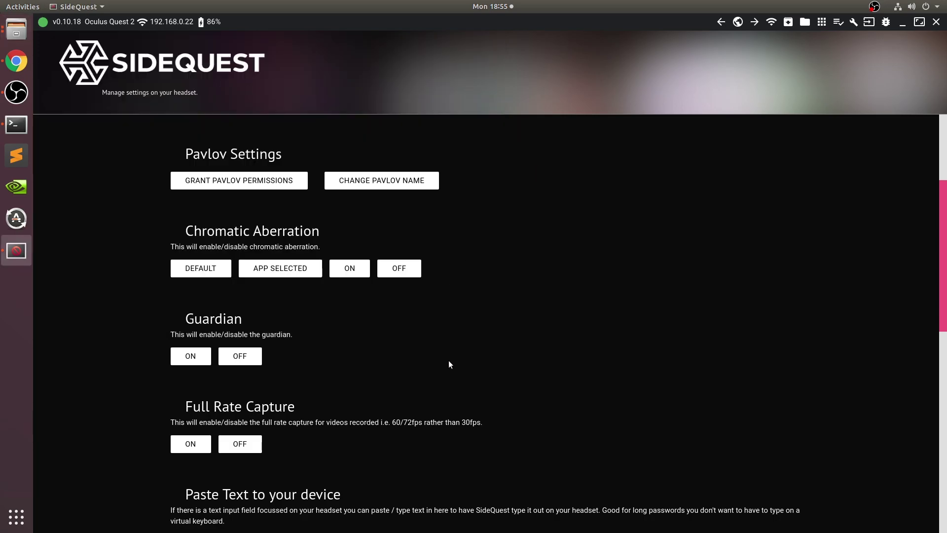